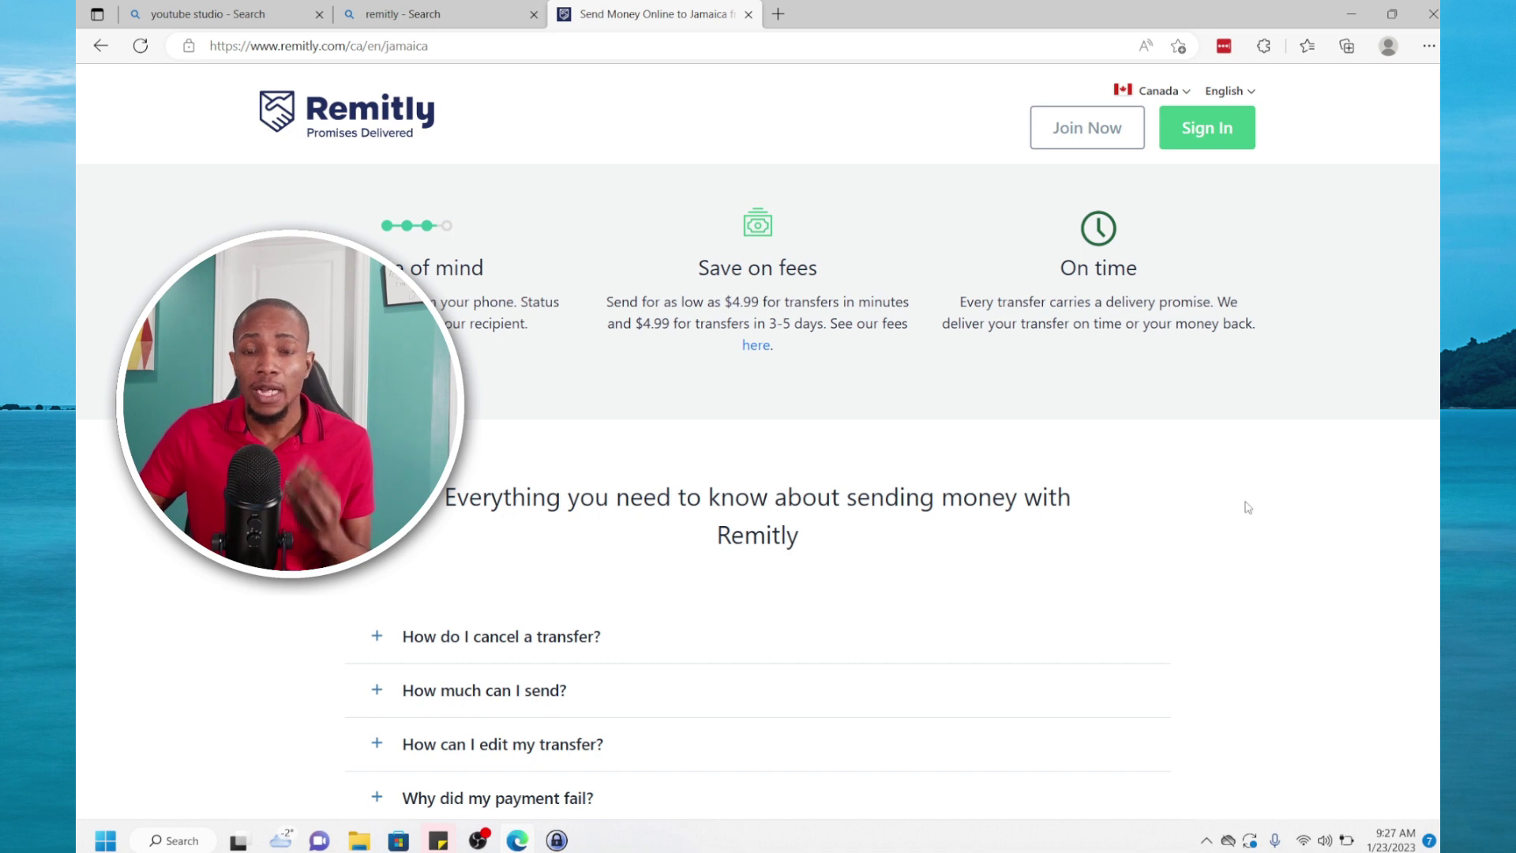
Step: Sign in to Remitly with the account email and password to reach recipient selection
left_click(1205, 139)
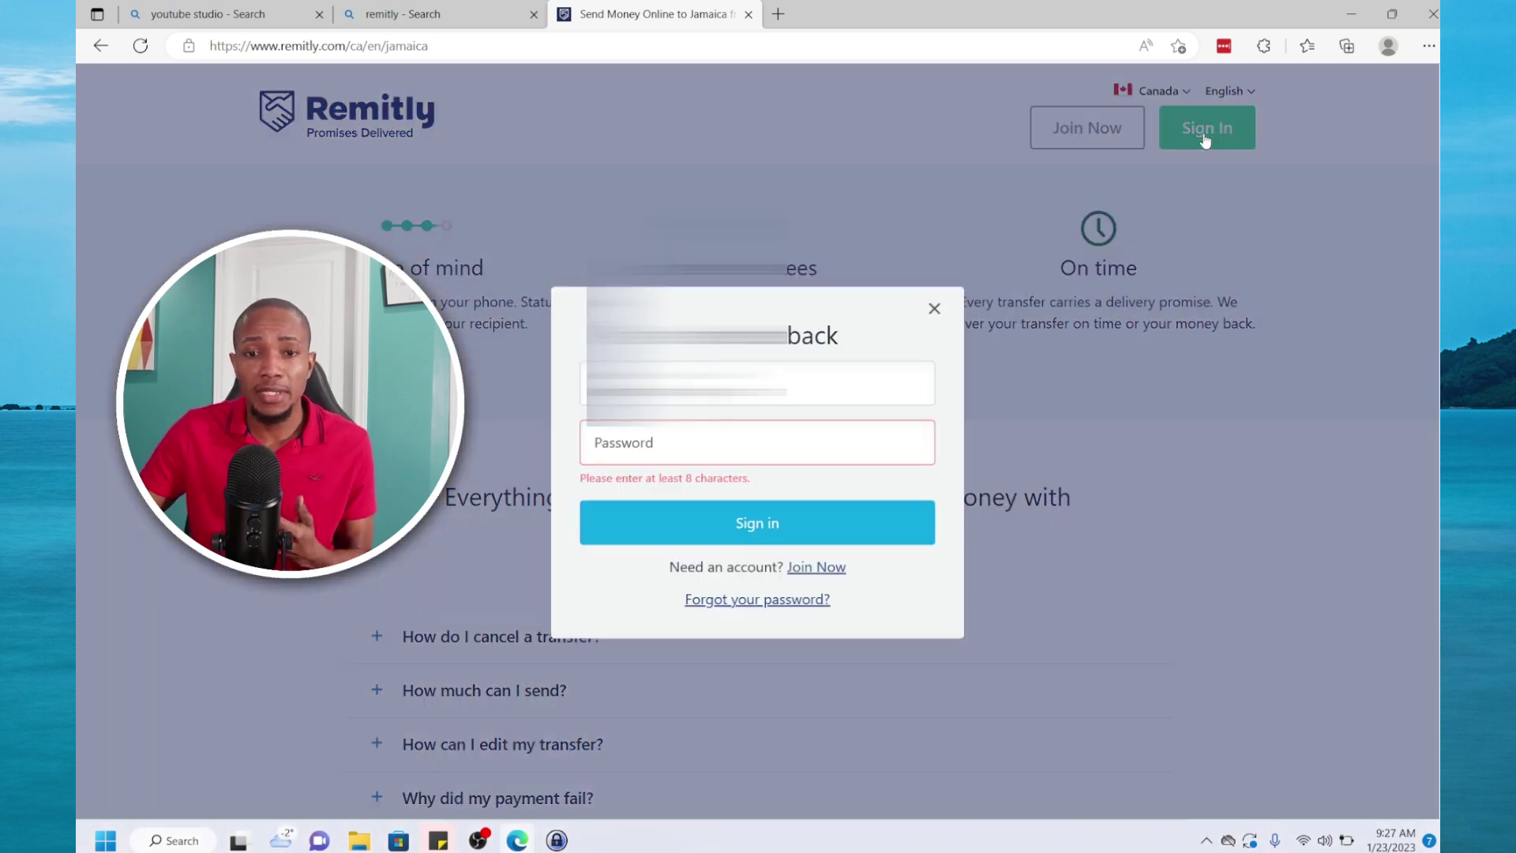
left_click(682, 513)
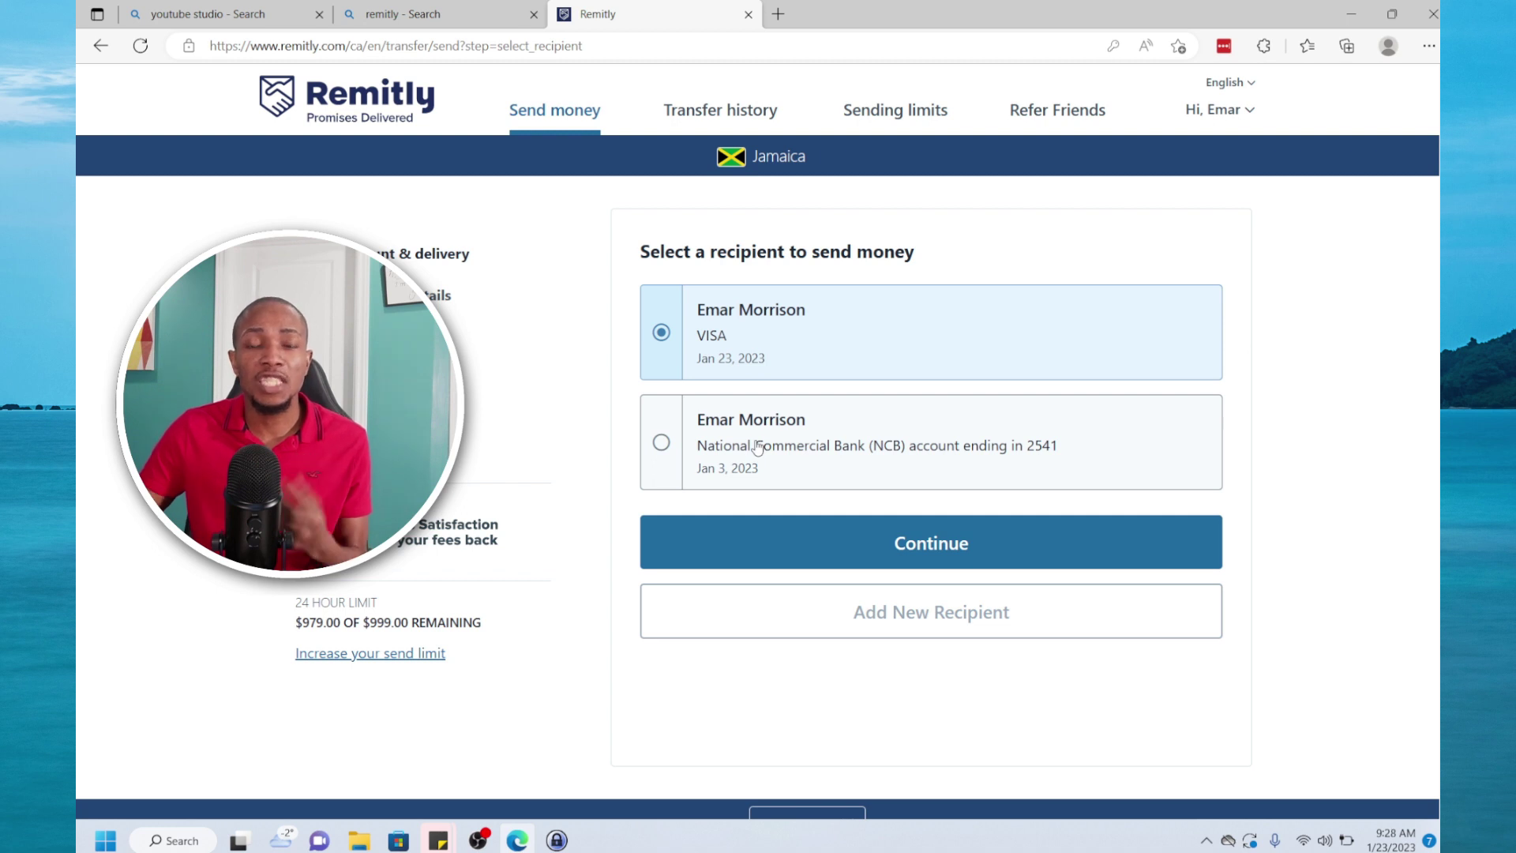
Step: Choose the saved Visa card recipient and send 10.00 CAD, converting to 1114.80 JMD
left_click(905, 615)
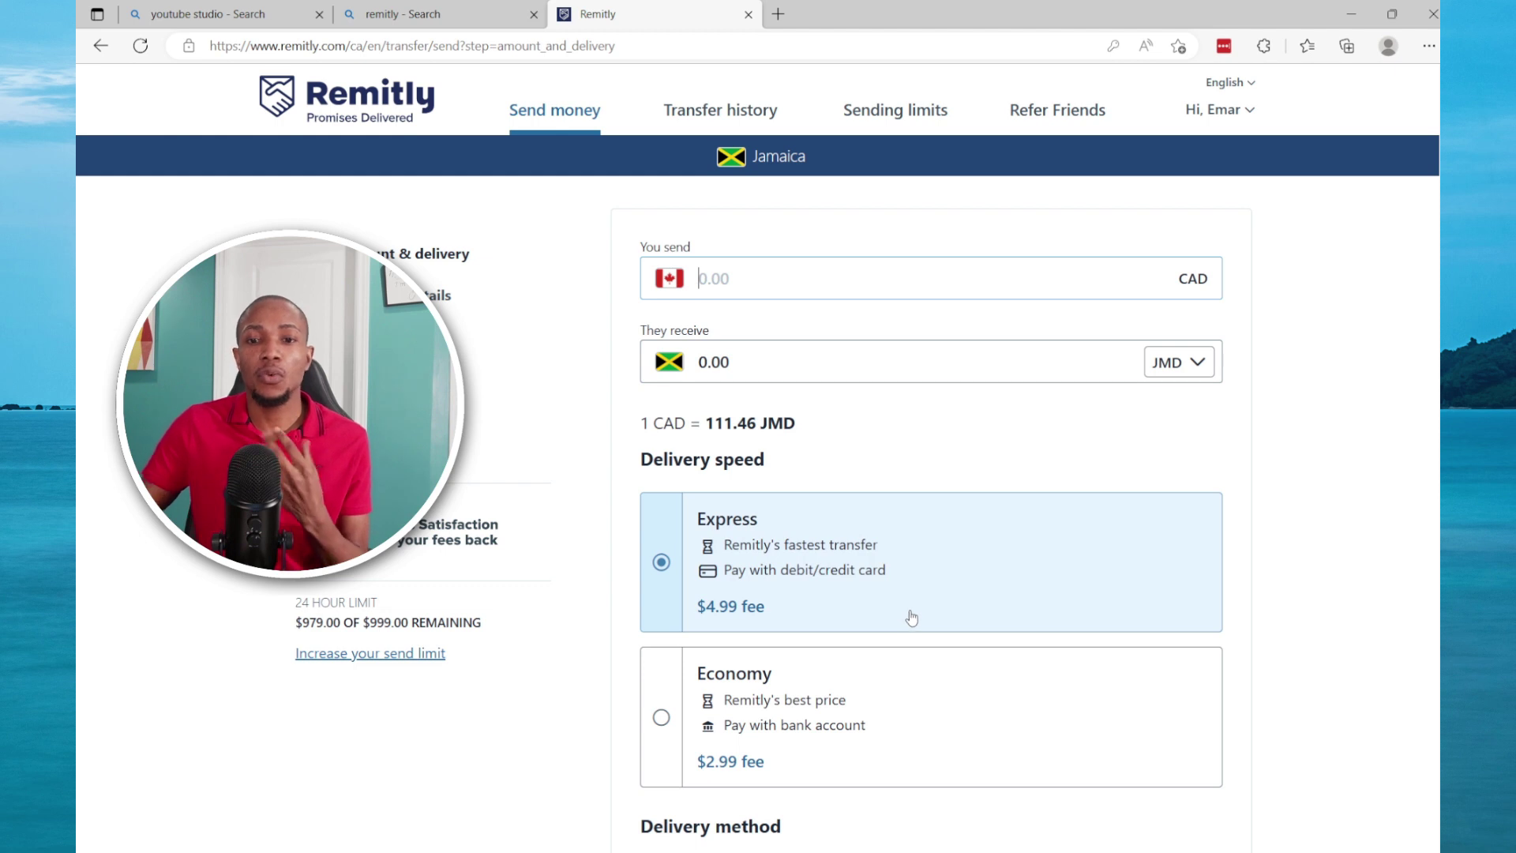
type("10")
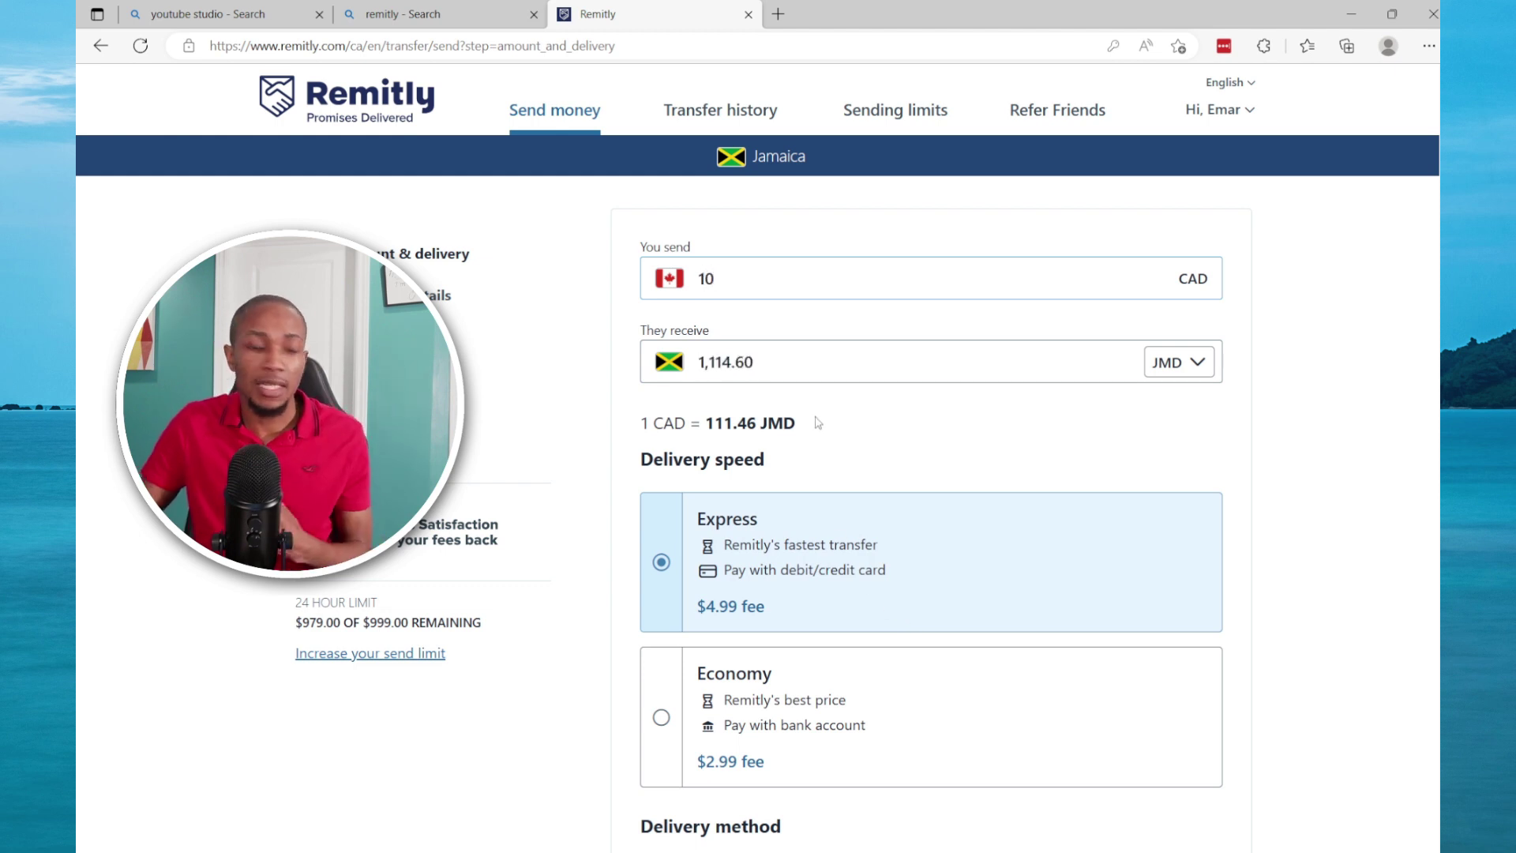
left_click(750, 362)
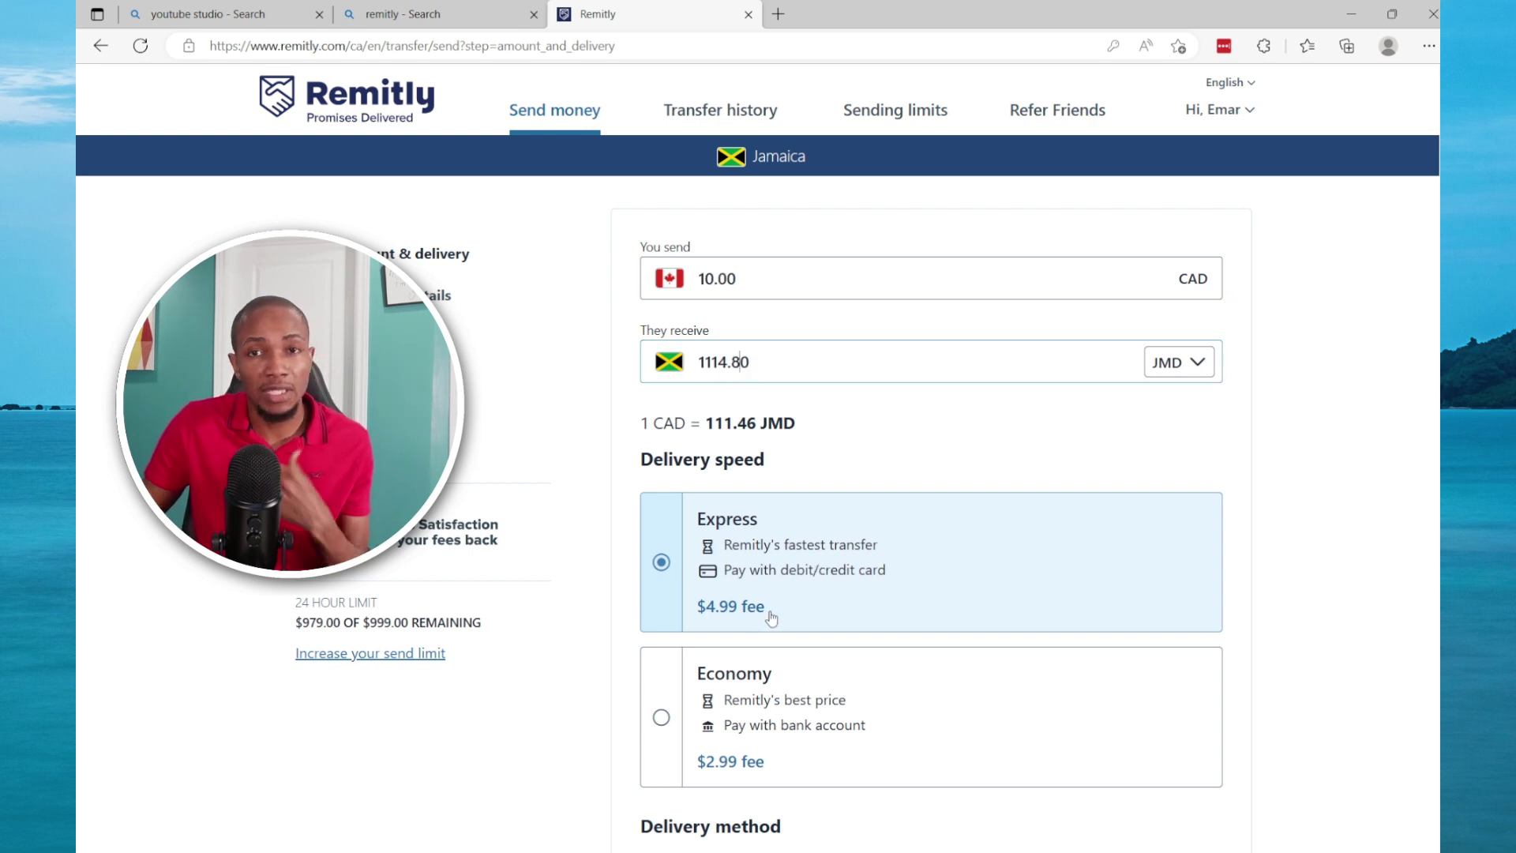
Step: Preview the Cash Pickup and Bank Deposit delivery options and their banks
scroll(772, 617, "down", 3)
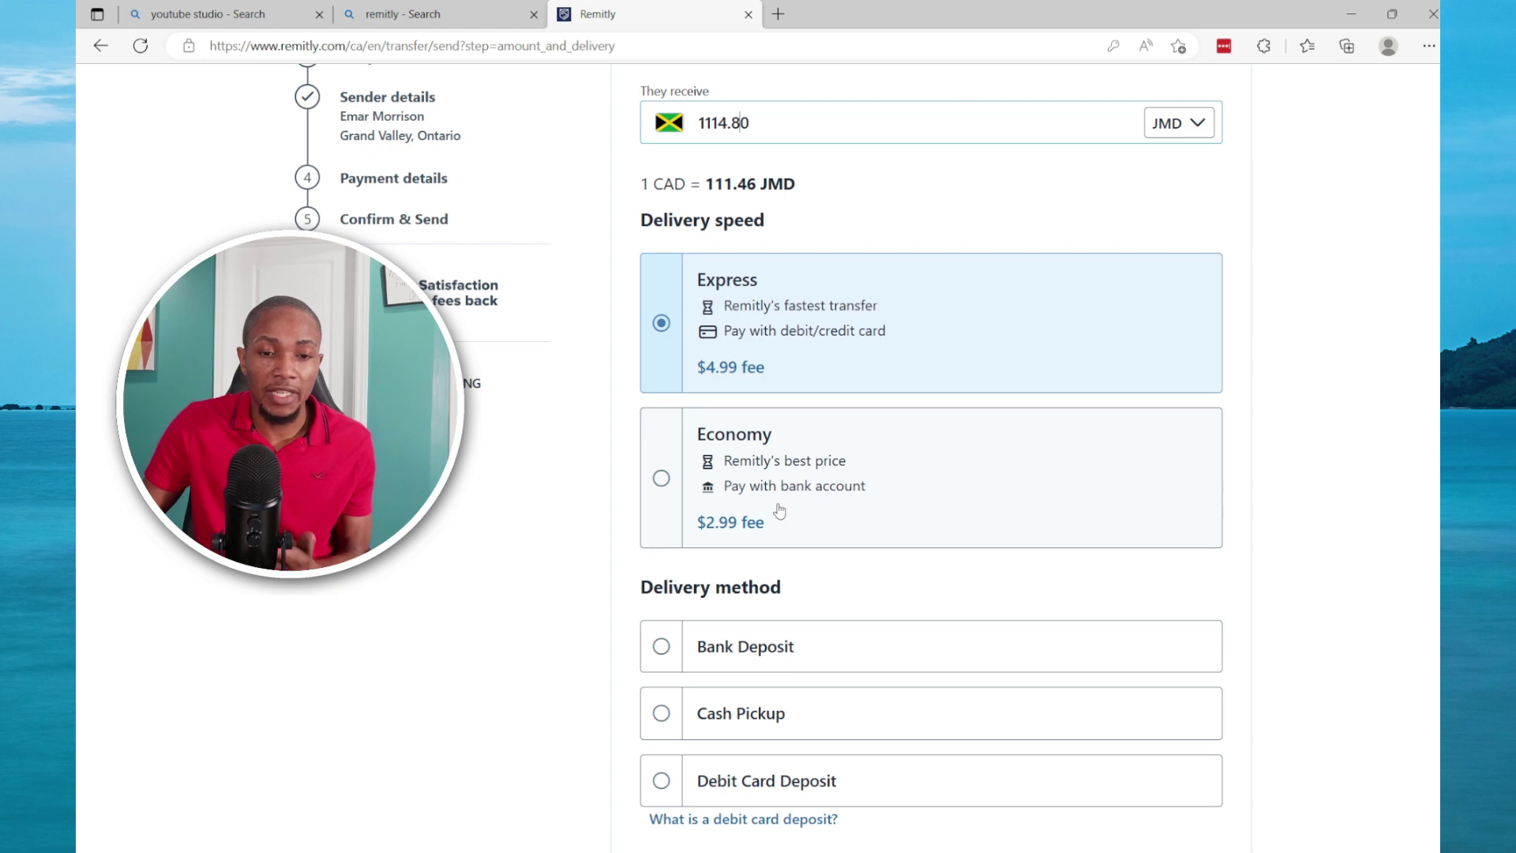
scroll(779, 512, "down", 3)
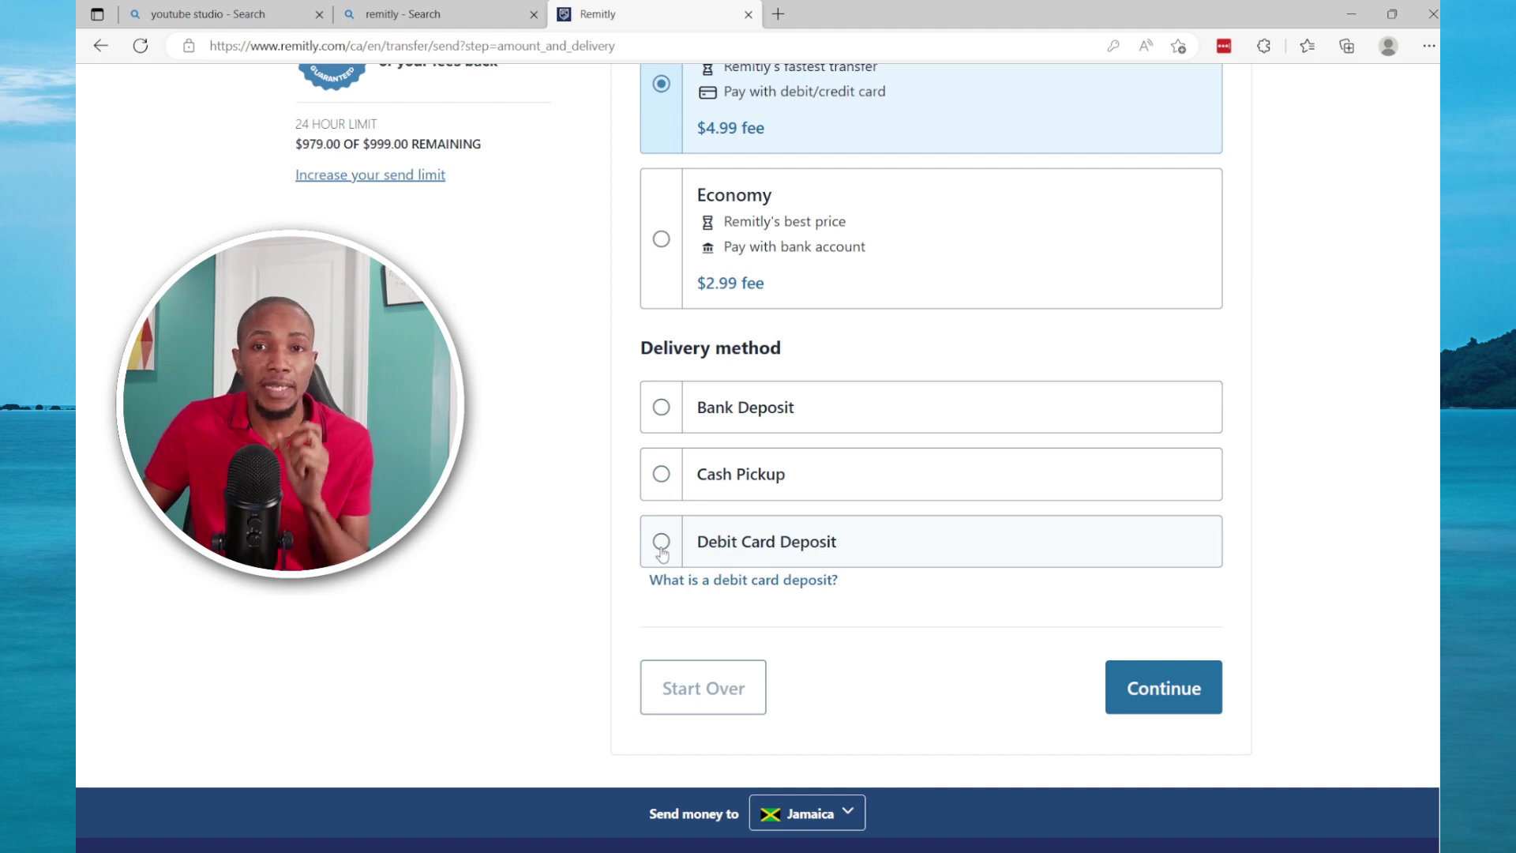
left_click(663, 476)
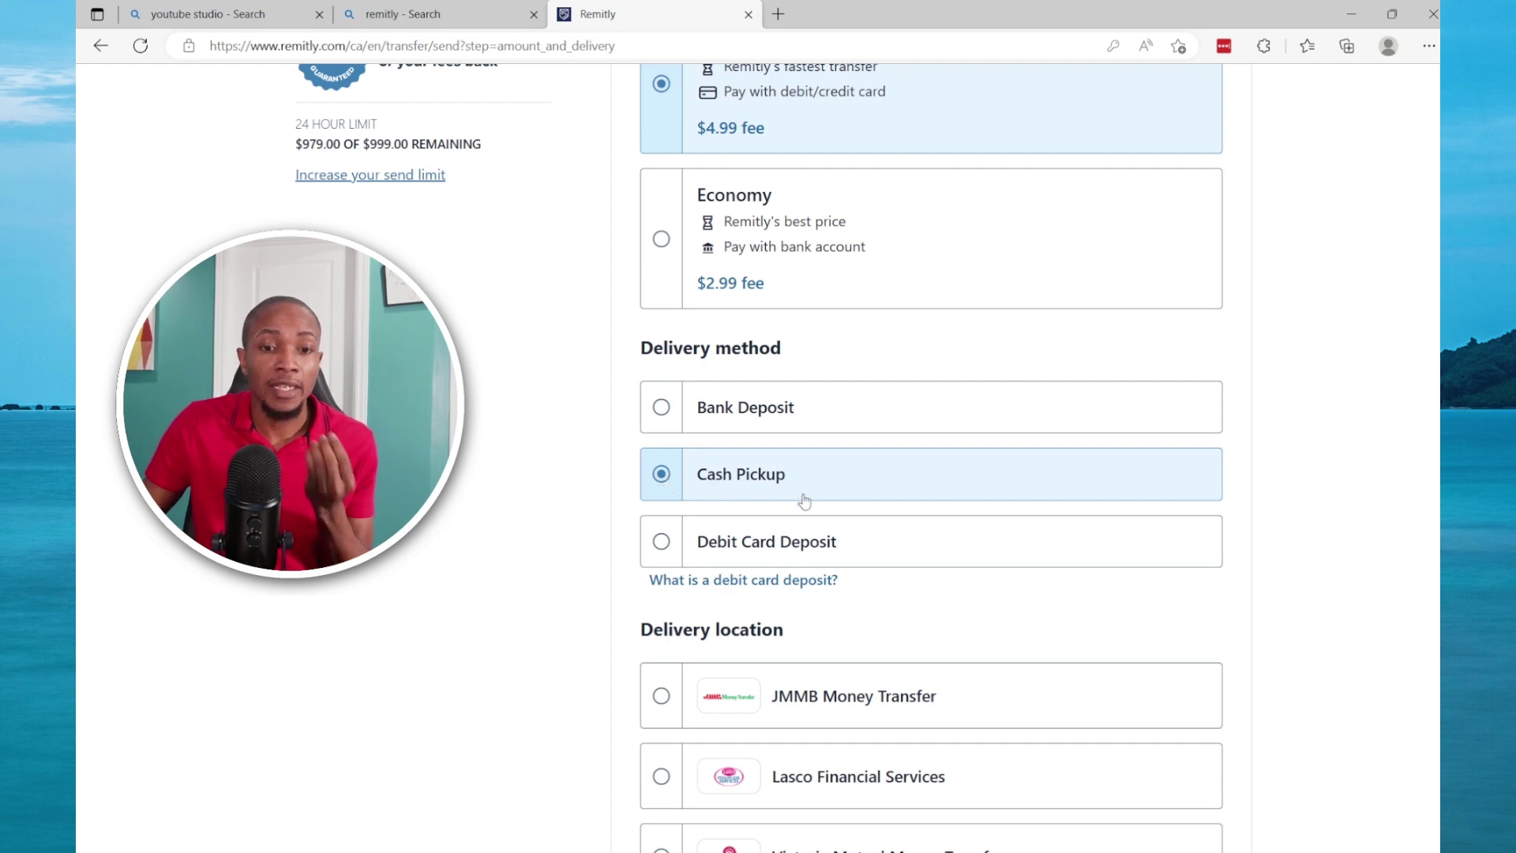
scroll(833, 519, "down", 3)
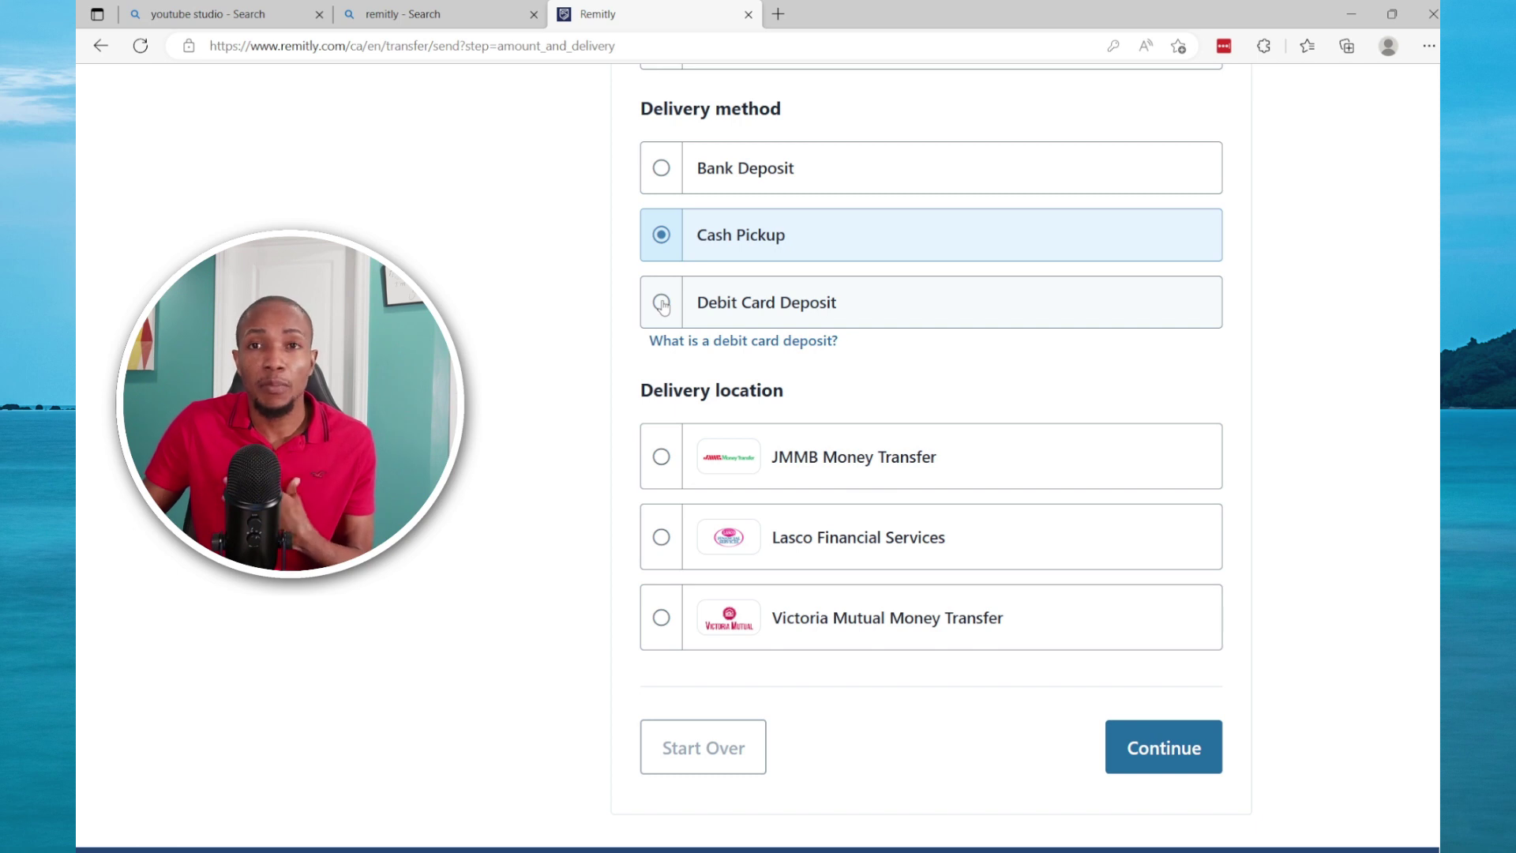
left_click(662, 172)
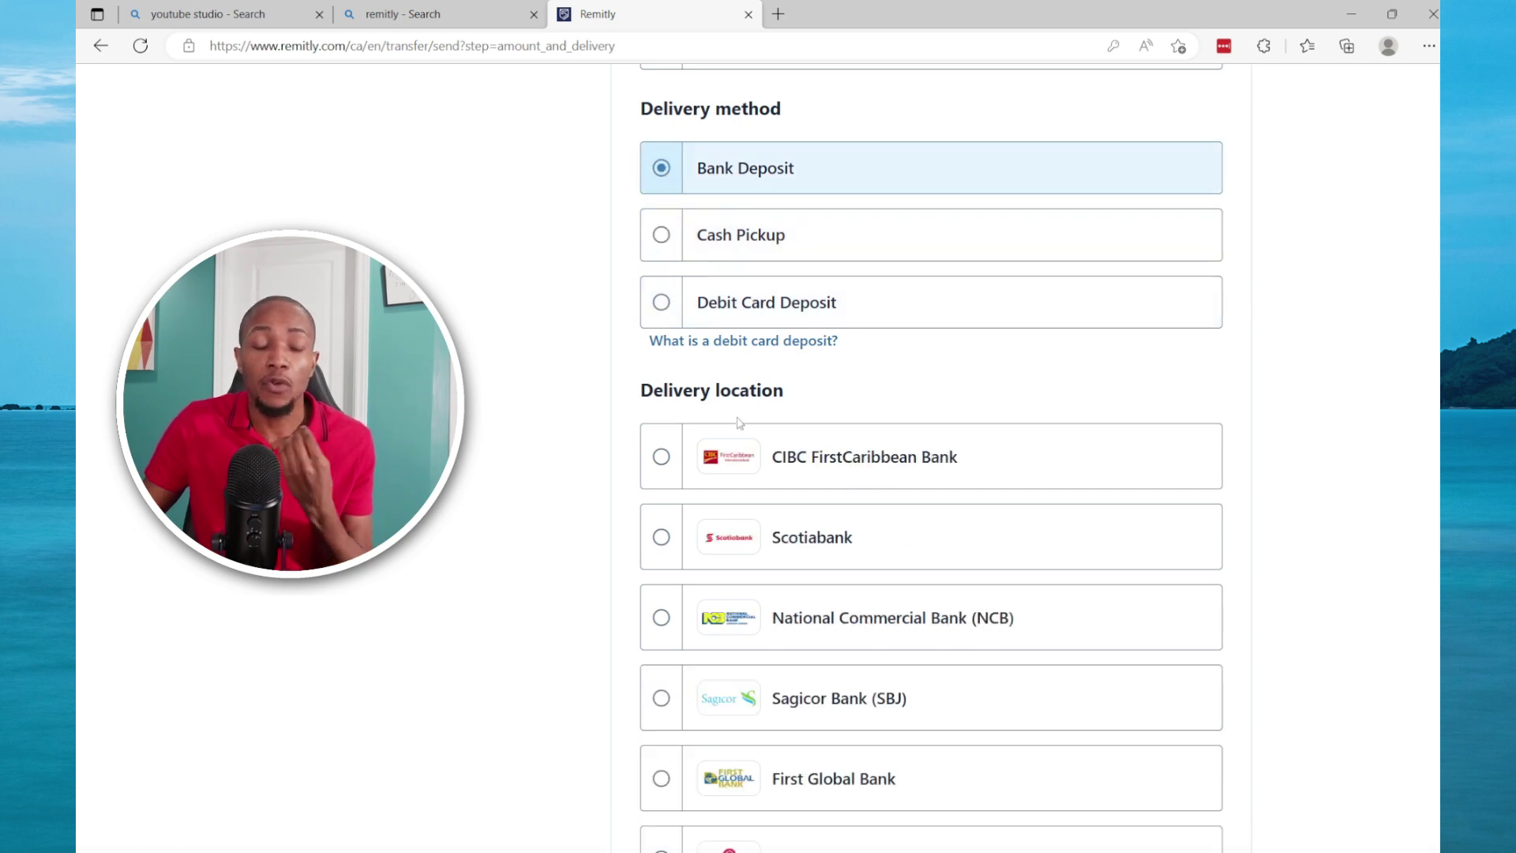
scroll(787, 502, "down", 3)
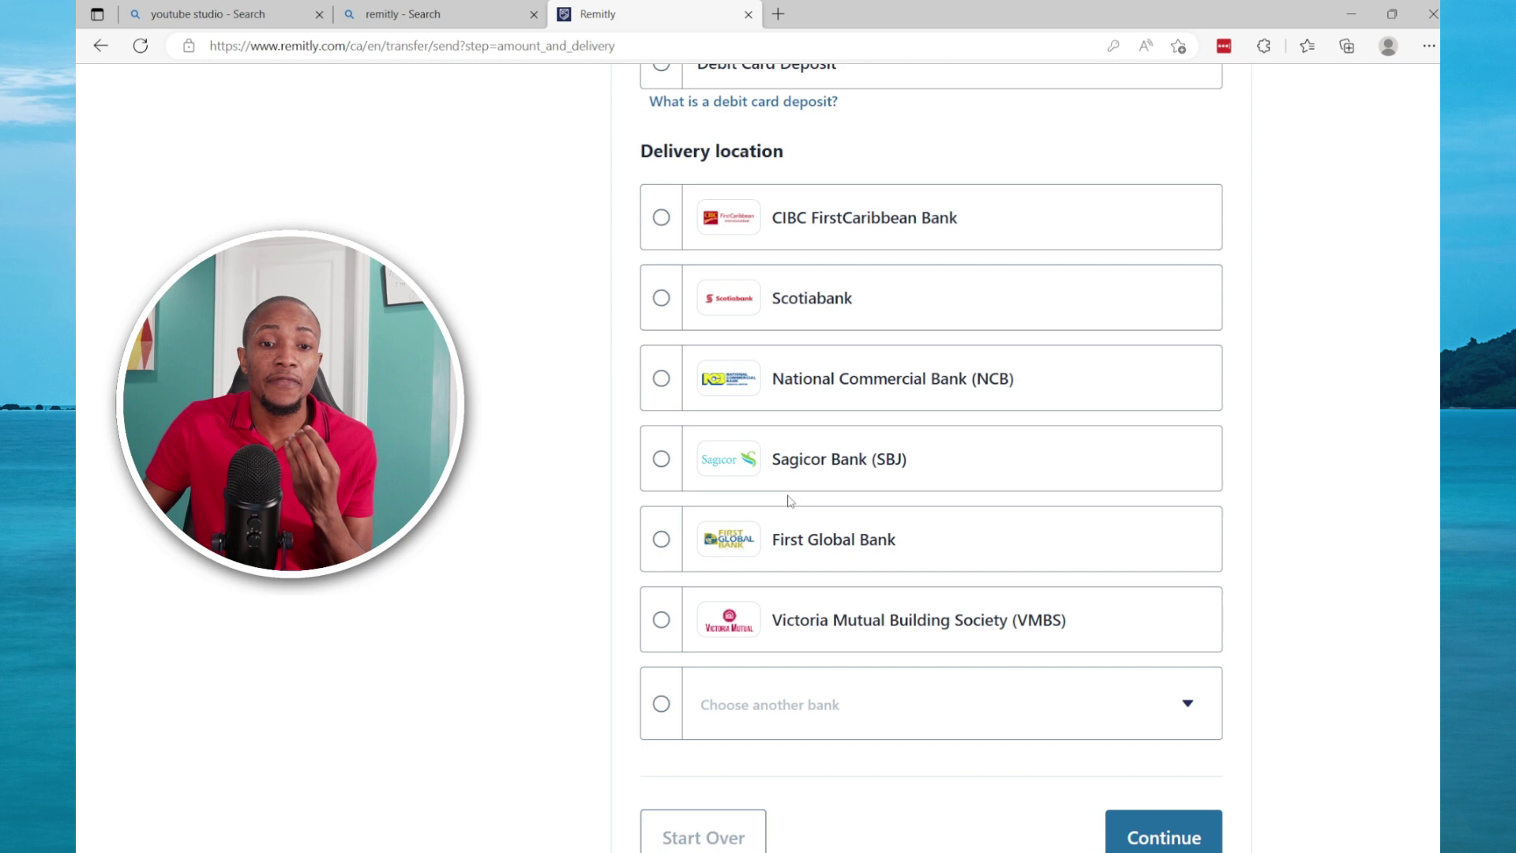
Step: Choose Debit Card Deposit delivery and continue to the recipient card details
scroll(790, 499, "up", 2)
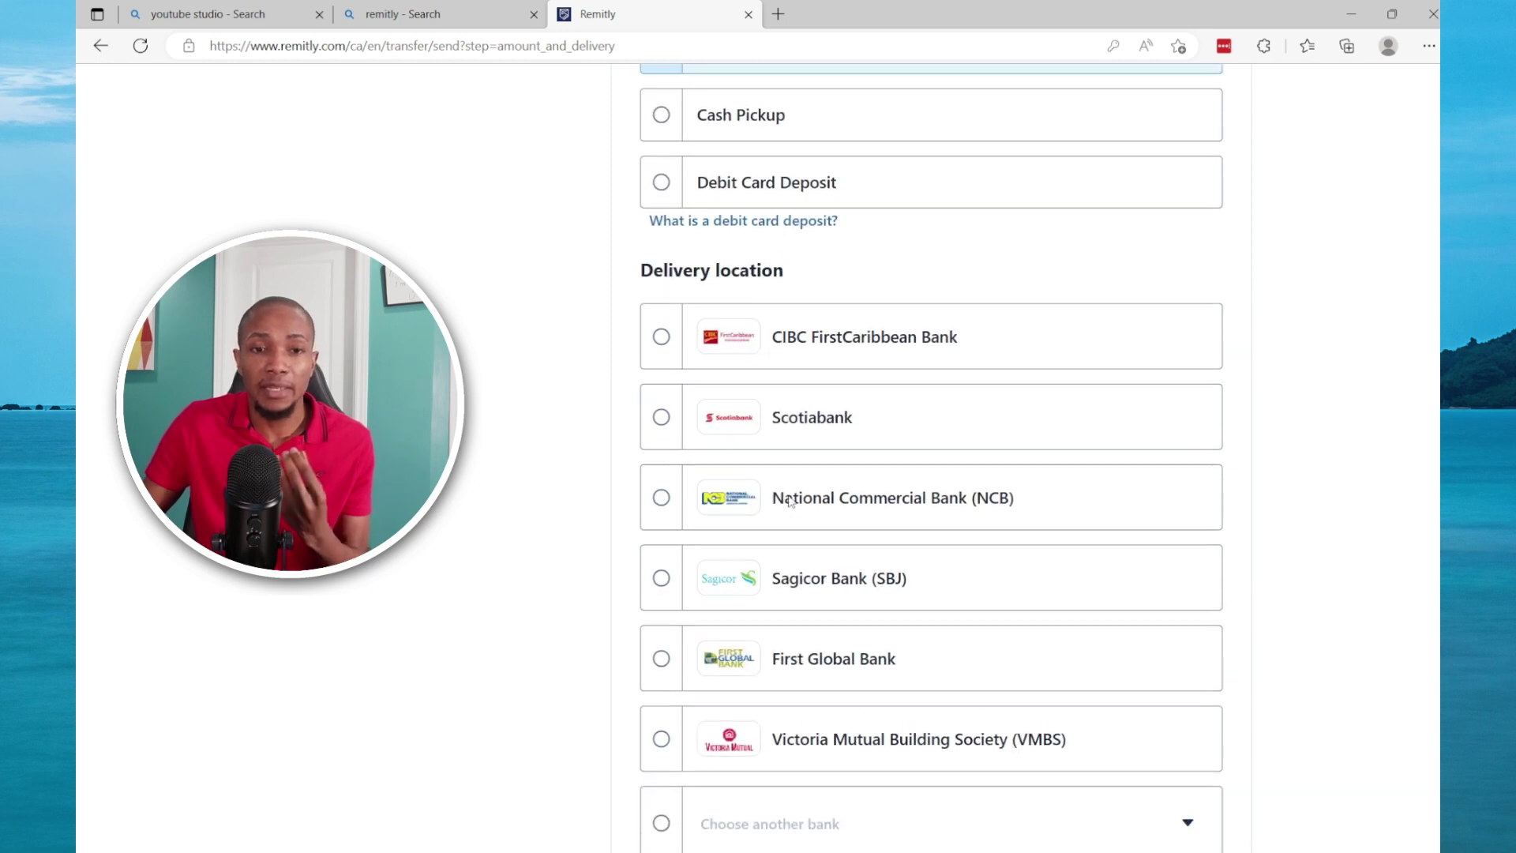
scroll(789, 497, "down", 1)
scroll(781, 489, "up", 4)
left_click(662, 421)
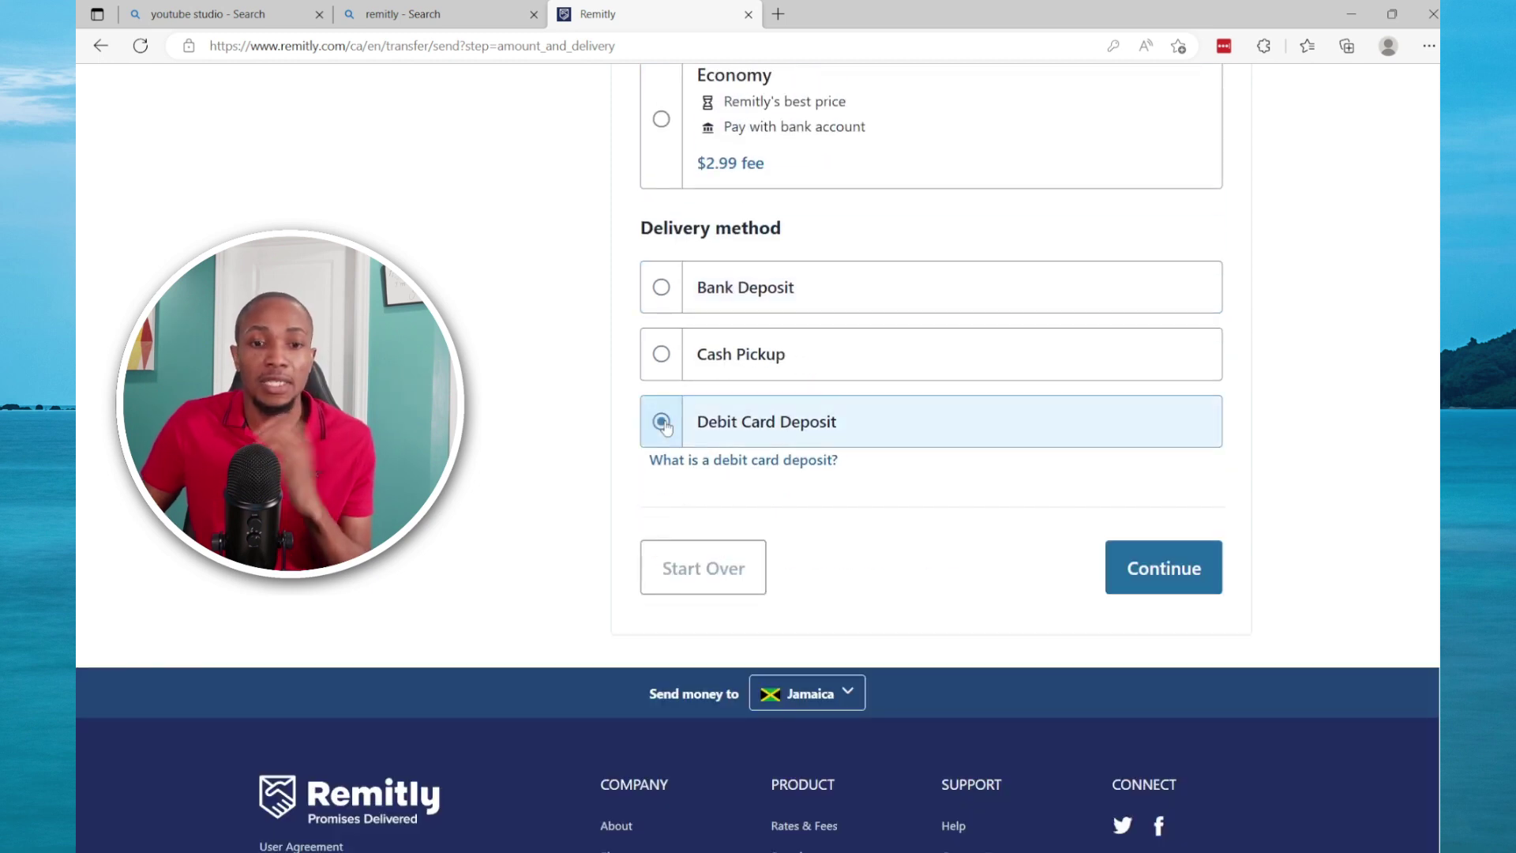
left_click(1154, 567)
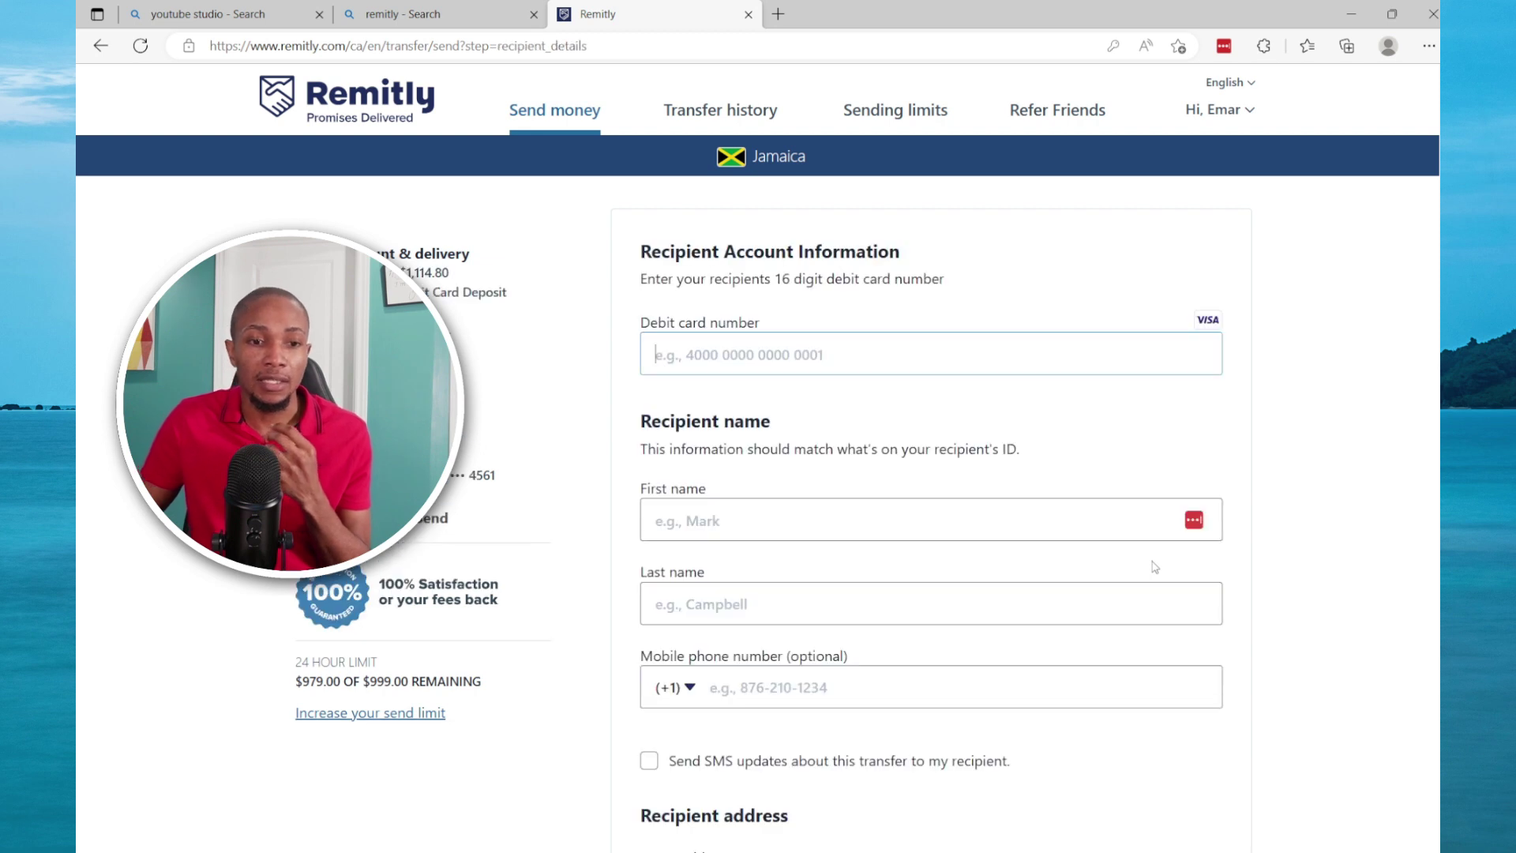
Step: Start over with the saved VISA card recipient to reach the $14.99 total summary
scroll(777, 346, "down", 1)
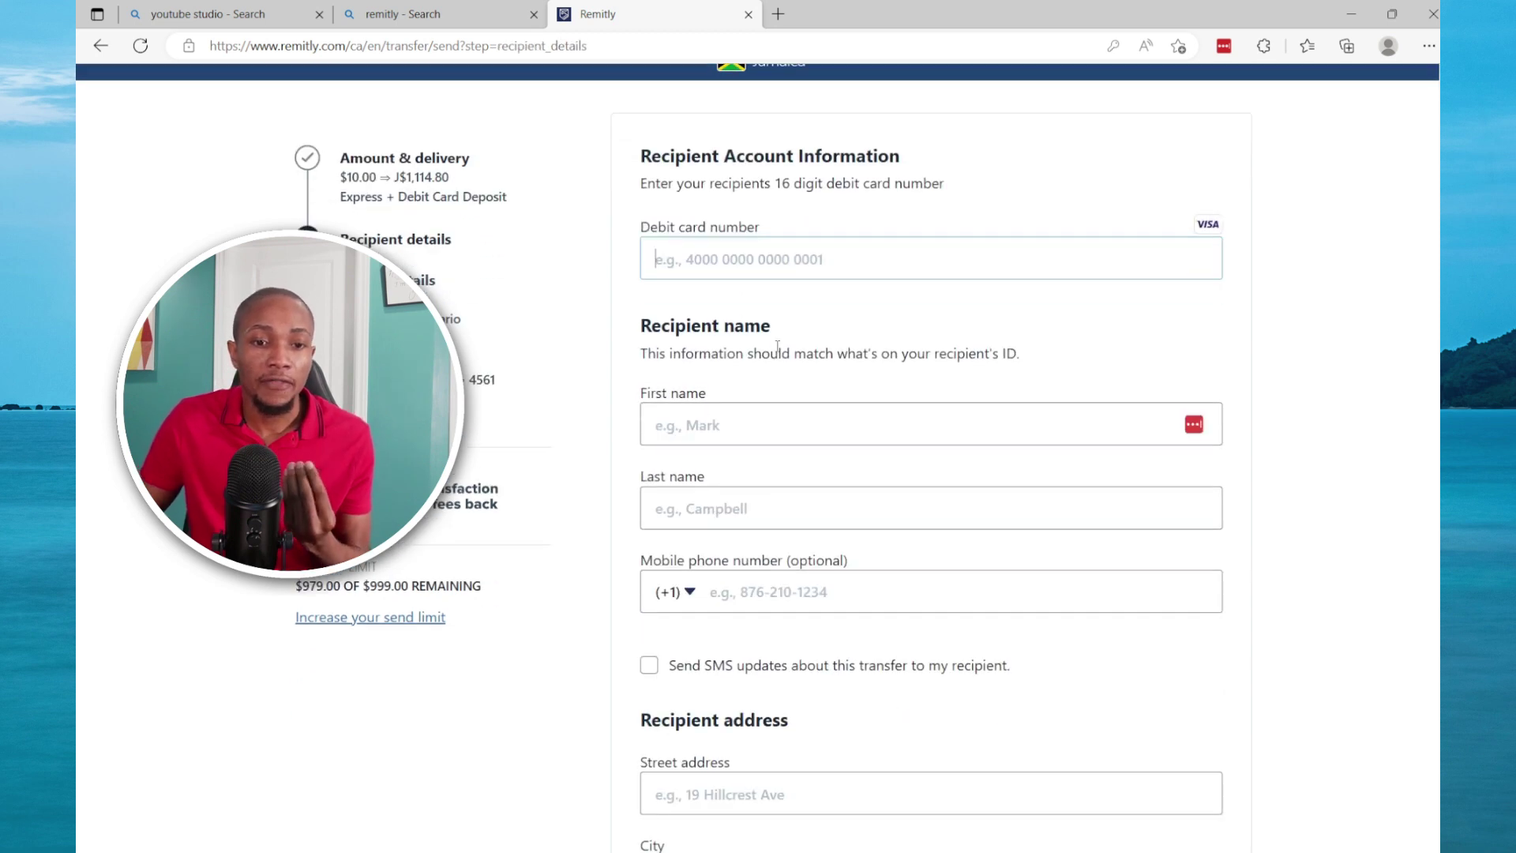
scroll(777, 346, "down", 1)
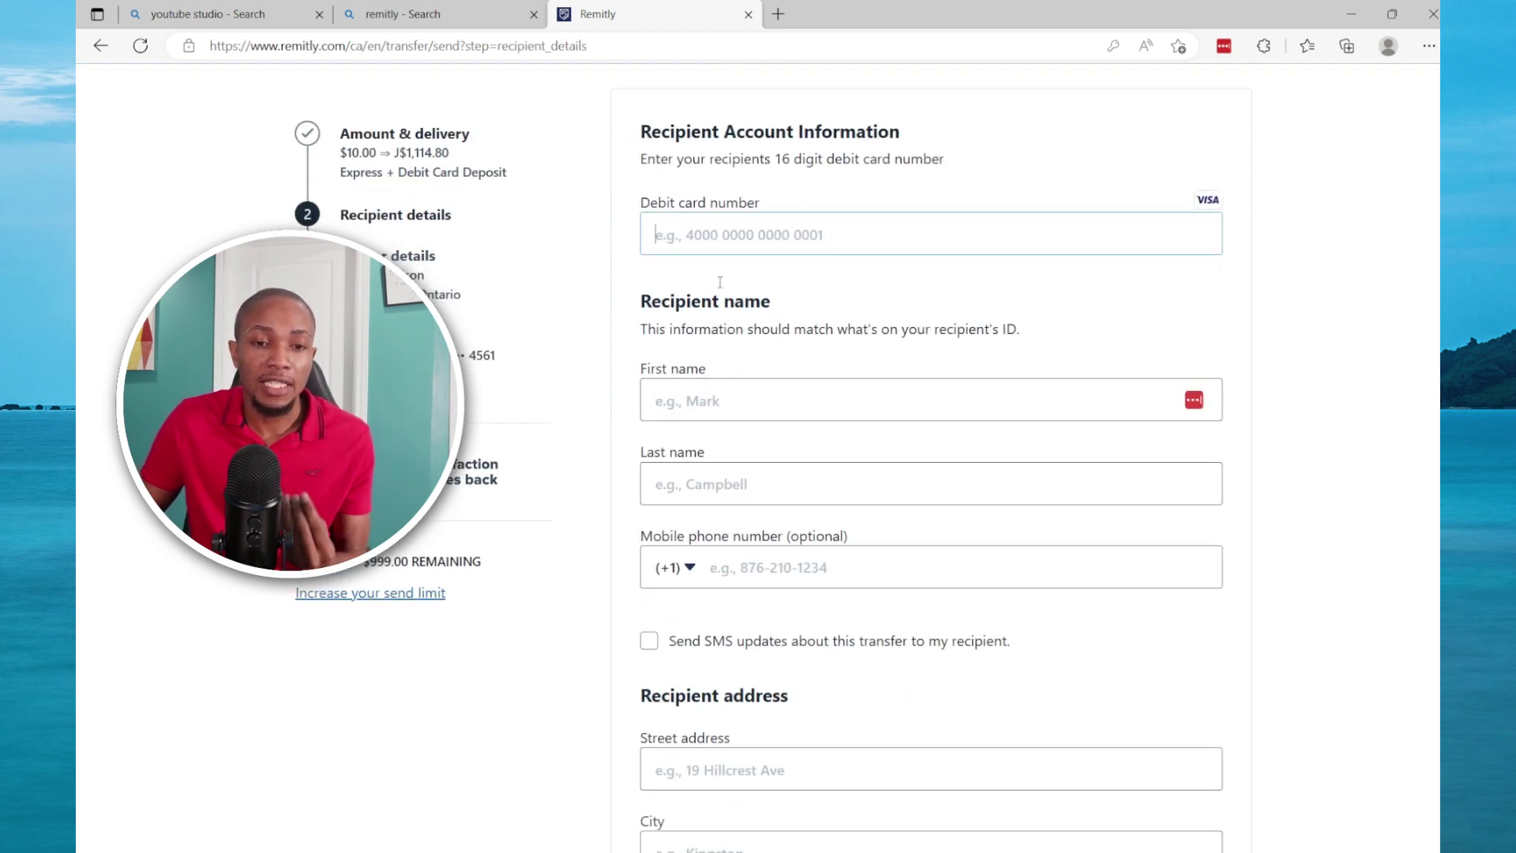
scroll(714, 355, "down", 5)
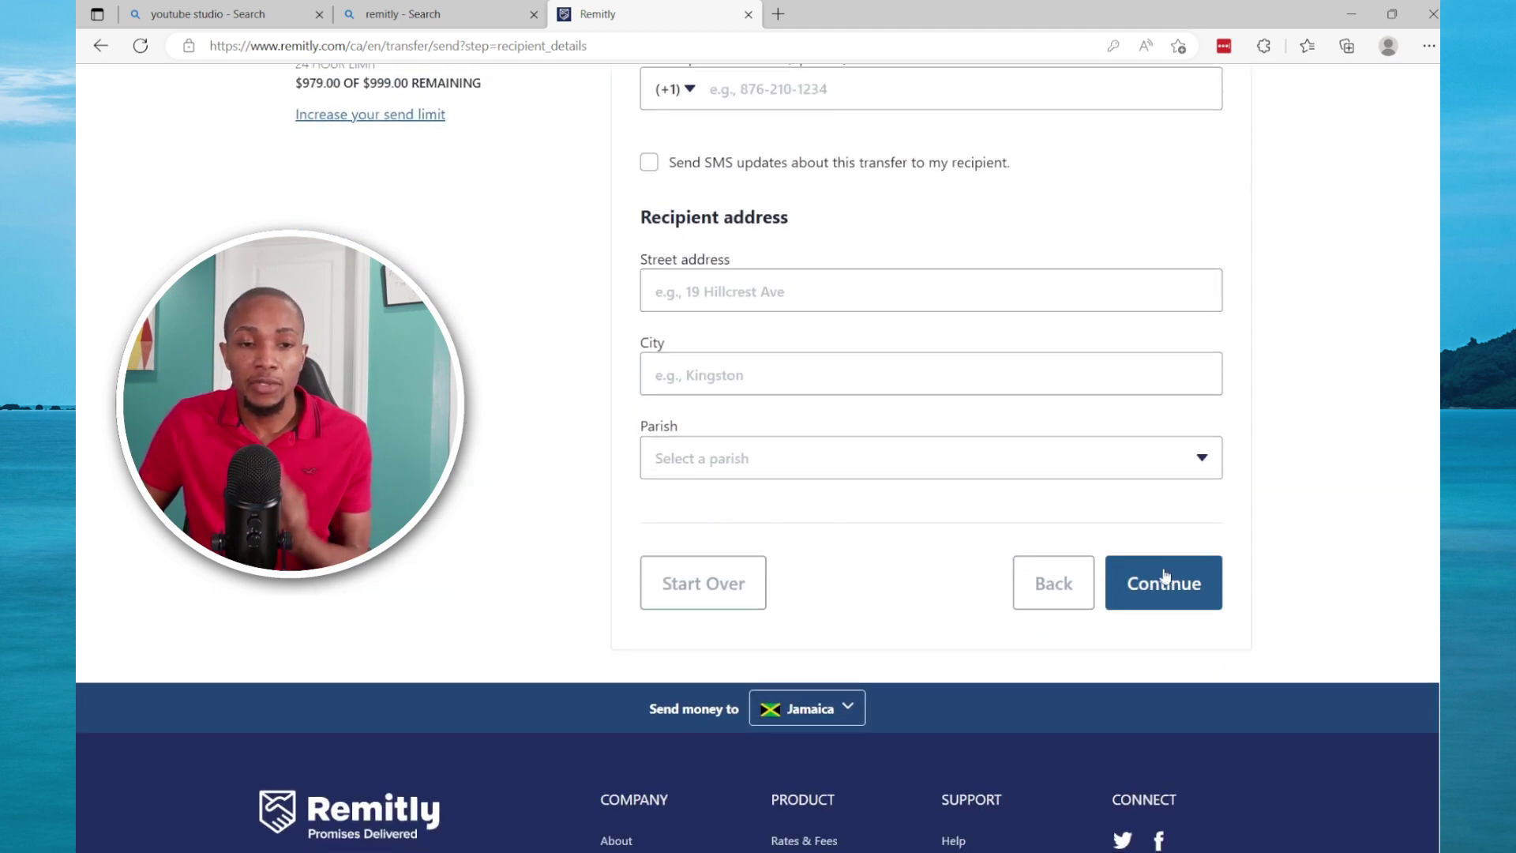
left_click(720, 582)
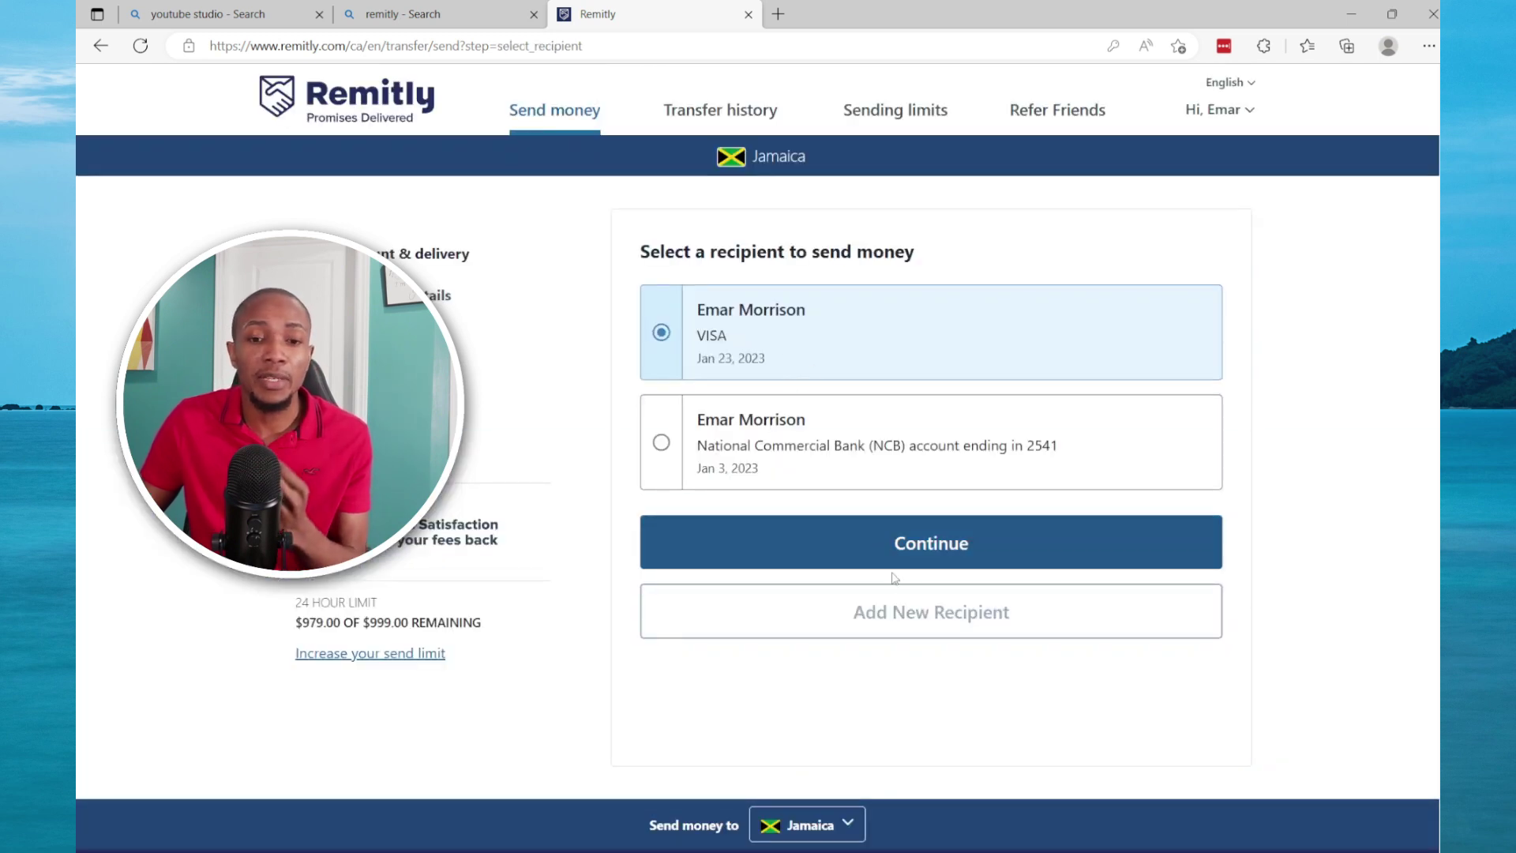
left_click(950, 541)
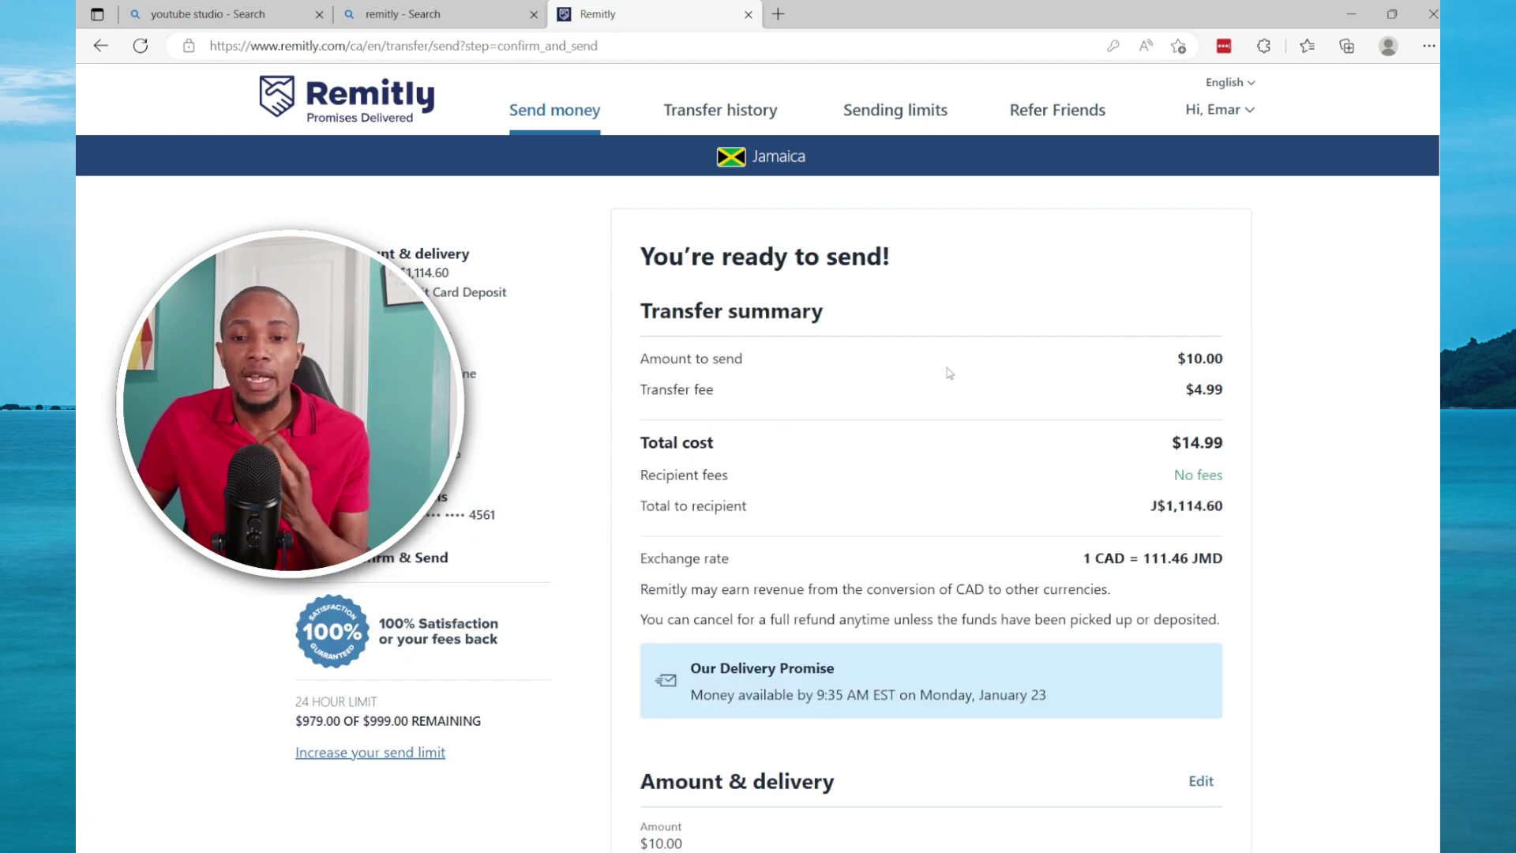
scroll(957, 379, "down", 3)
scroll(957, 379, "down", 3)
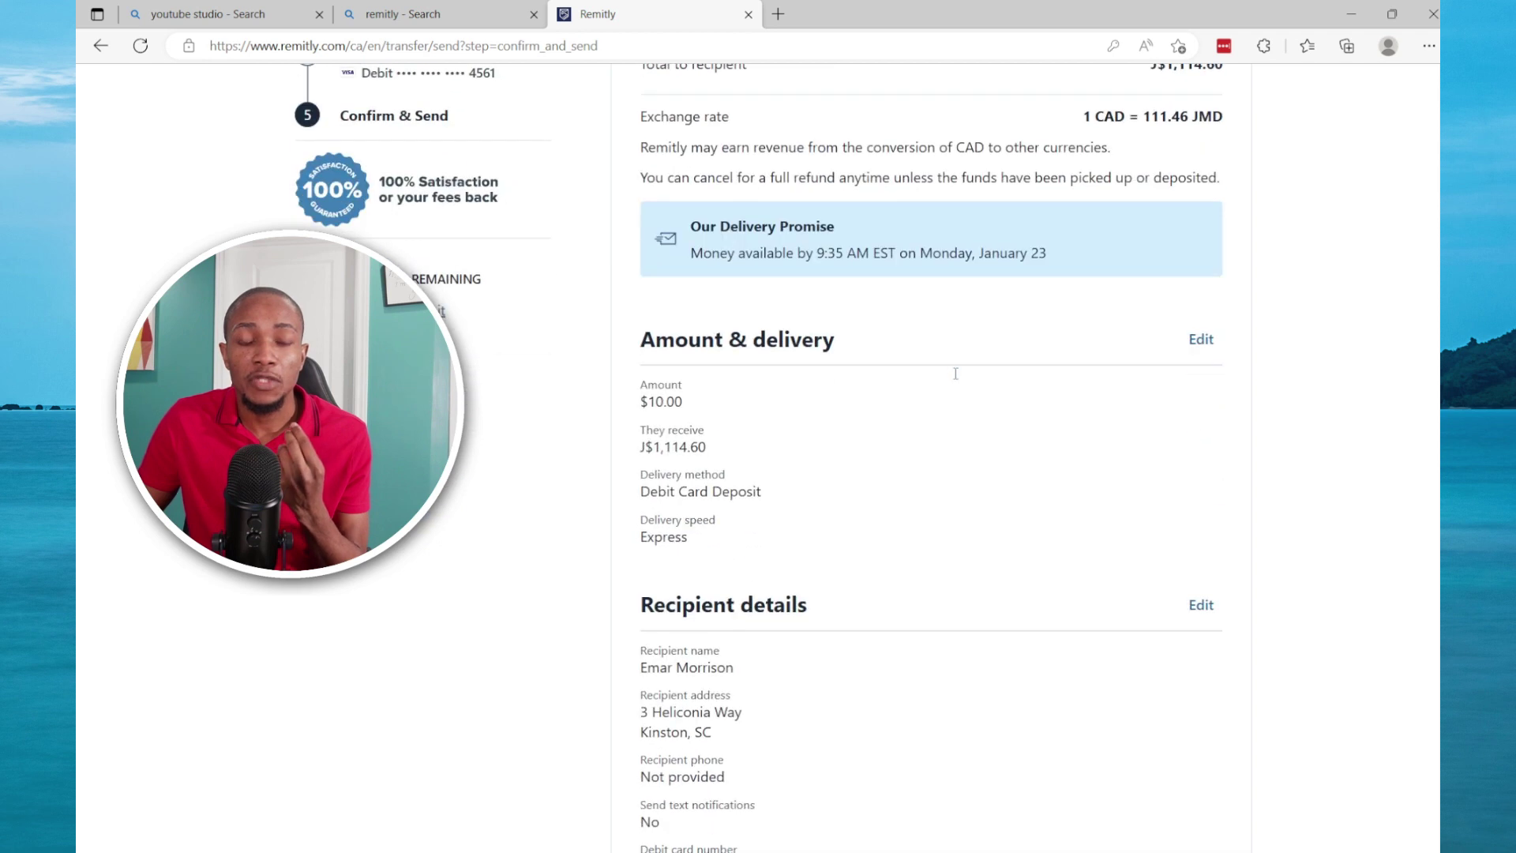
scroll(956, 375, "up", 5)
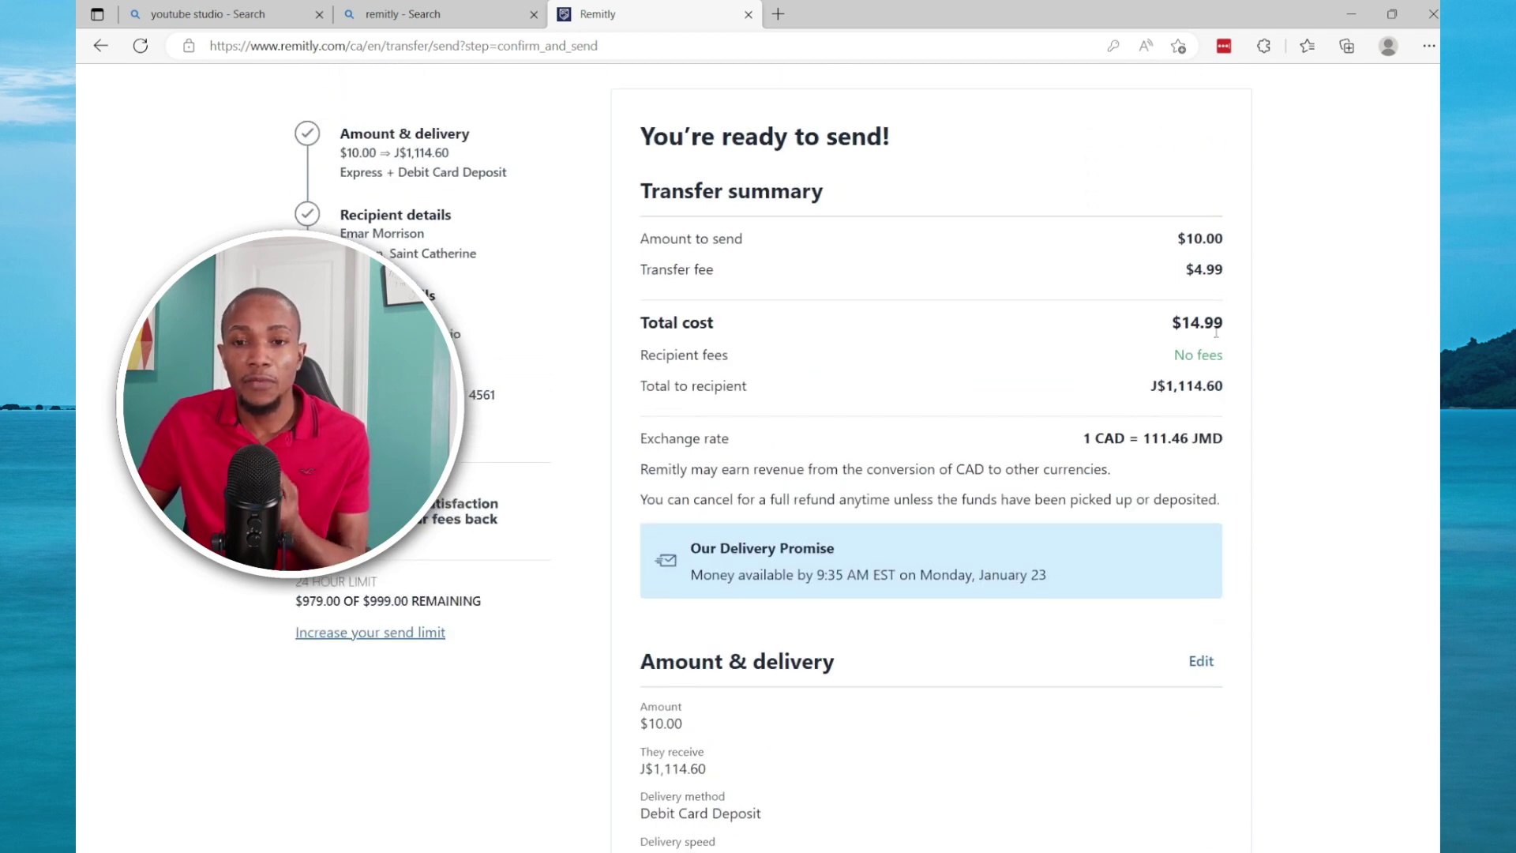
scroll(758, 584, "down", 10)
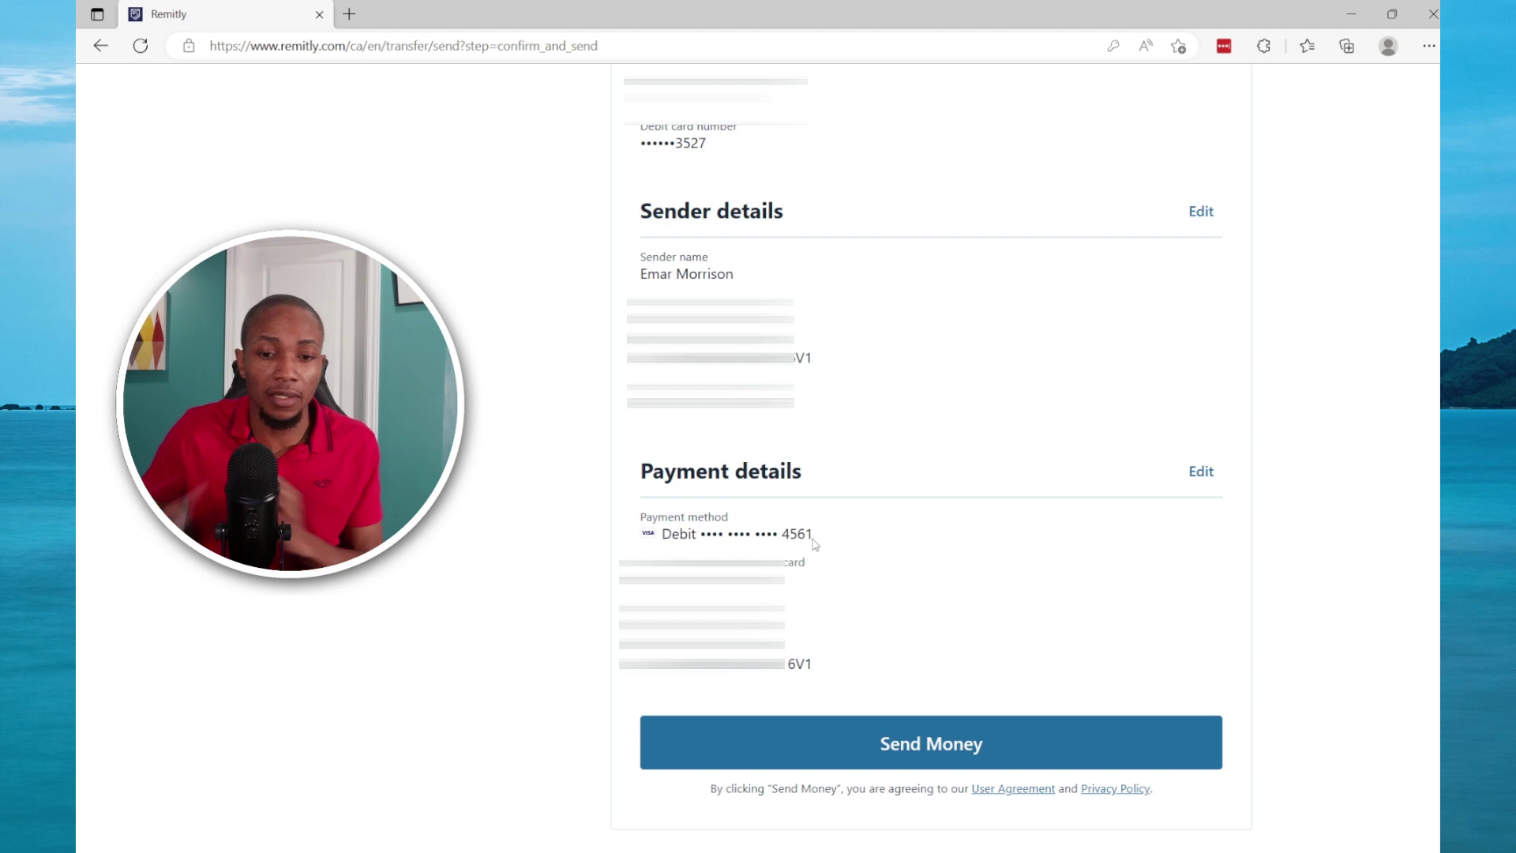
Step: Send the transfer anyway past the duplicate warning and view its receipt
left_click(850, 739)
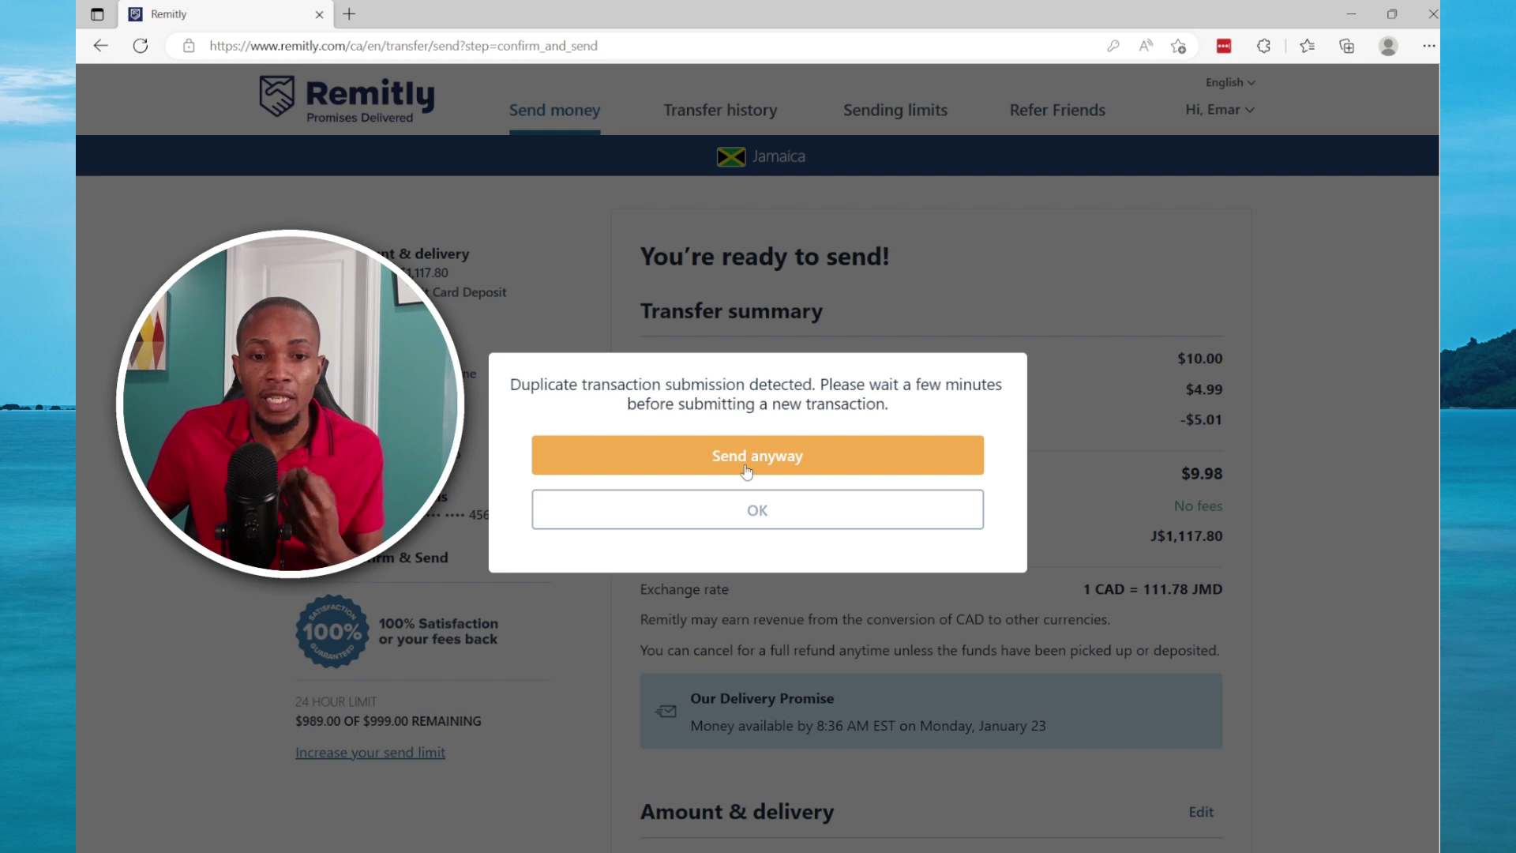
left_click(746, 466)
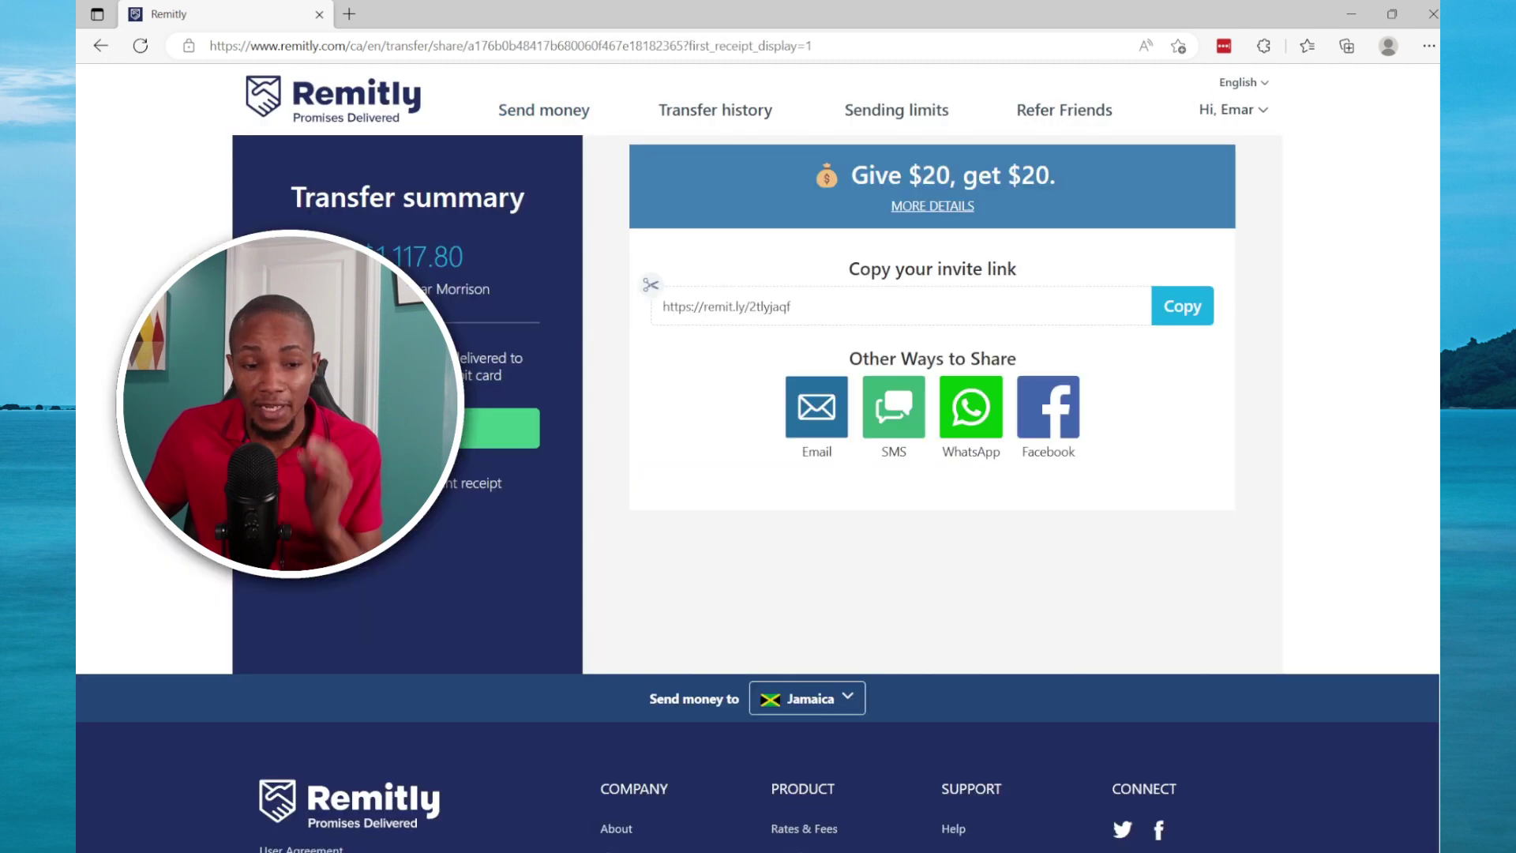
left_click(505, 428)
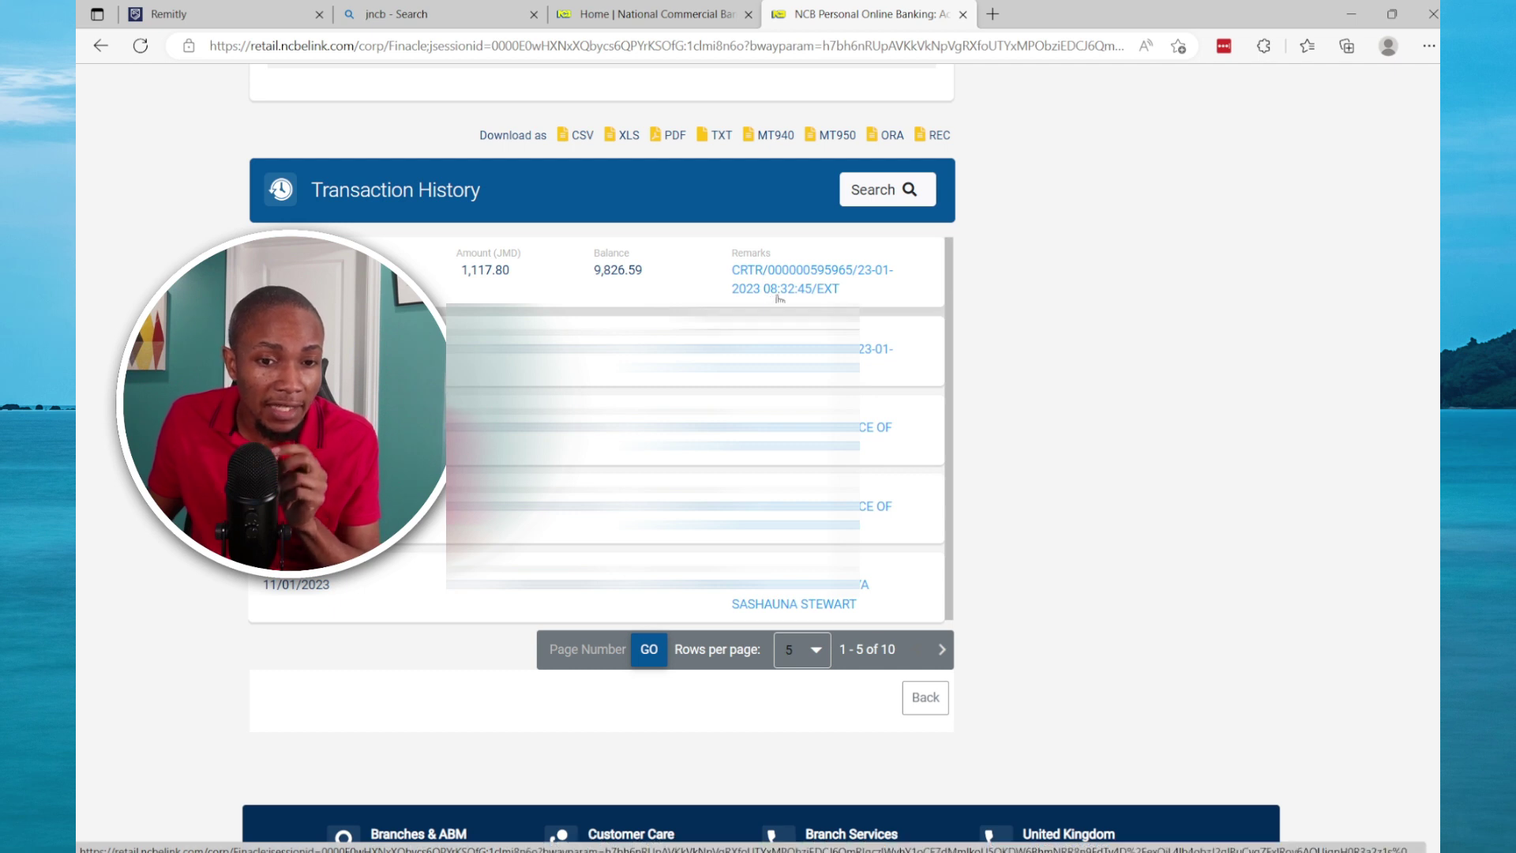
Step: Return to the Remitly tab showing the J$1,117.80 transfer receipt marked Delivered
left_click(168, 13)
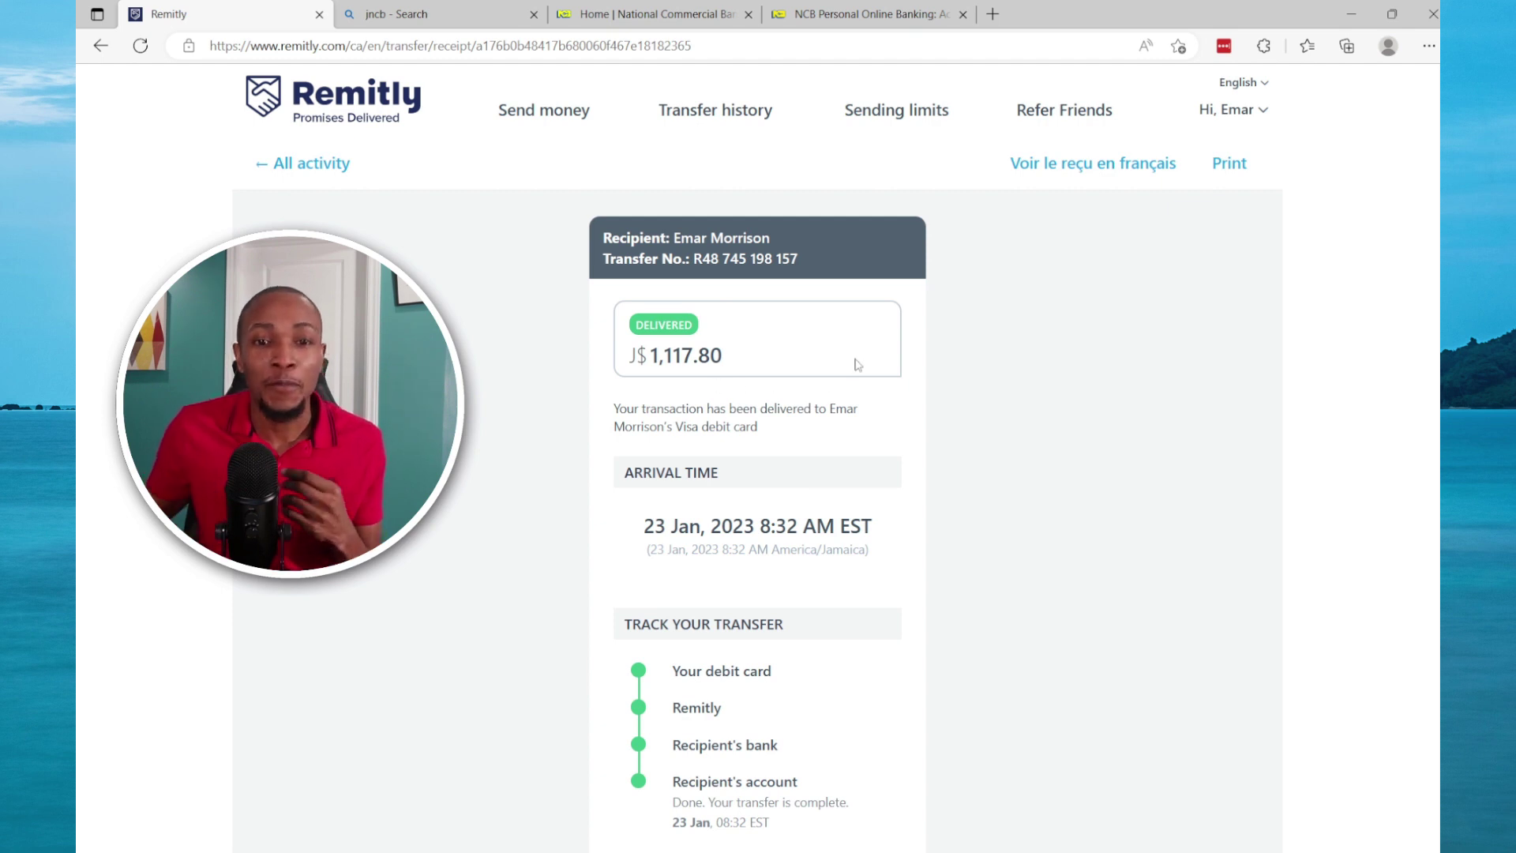
Step: Open the Sending limits page showing Tier 1 at $999 per 24 hours
left_click(872, 119)
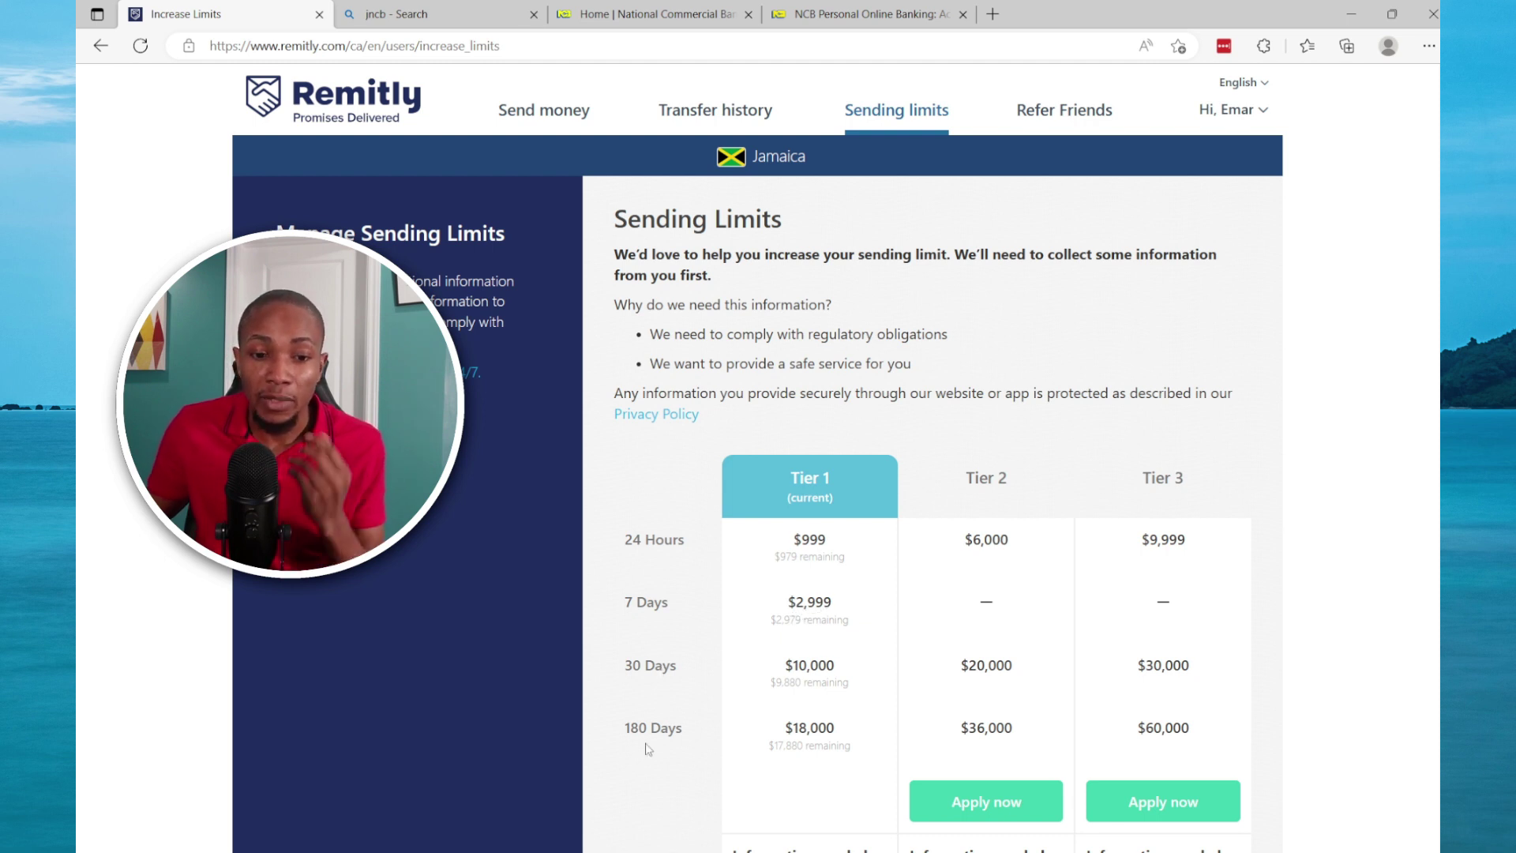
scroll(796, 707, "down", 2)
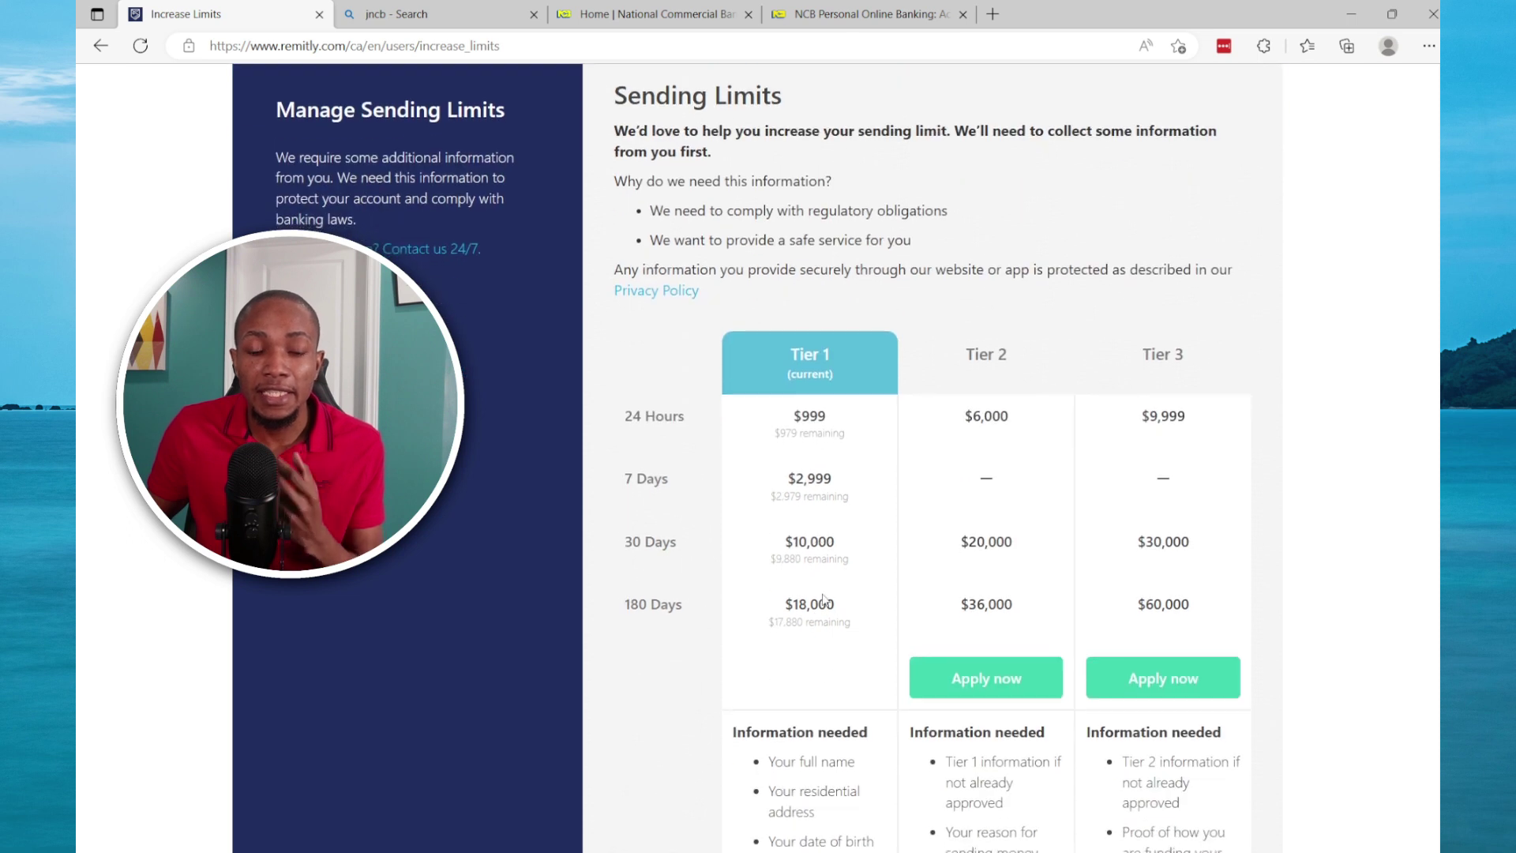
scroll(823, 600, "down", 2)
scroll(1031, 495, "up", 4)
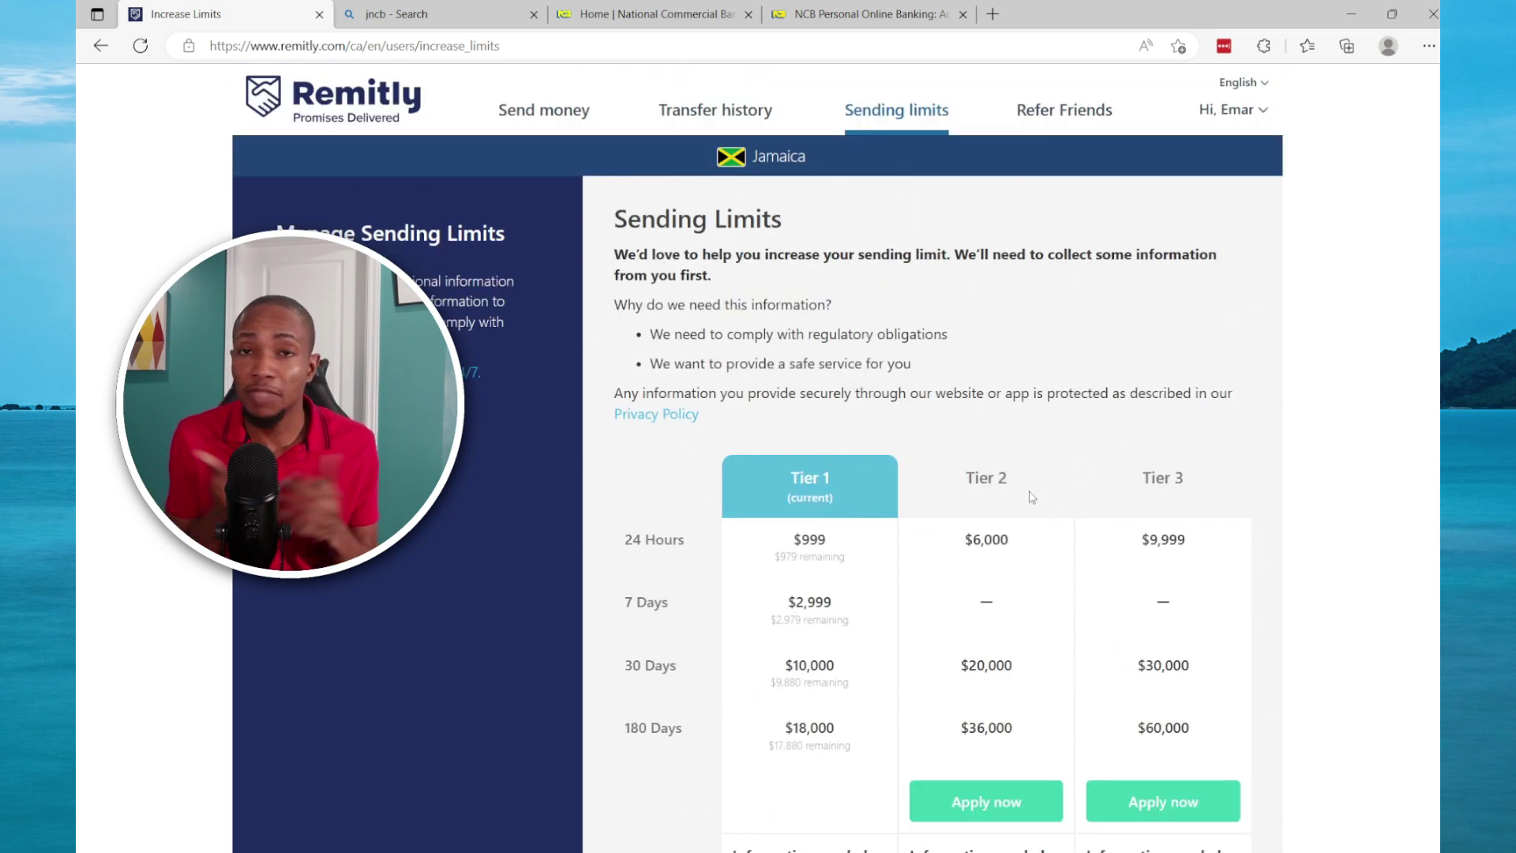